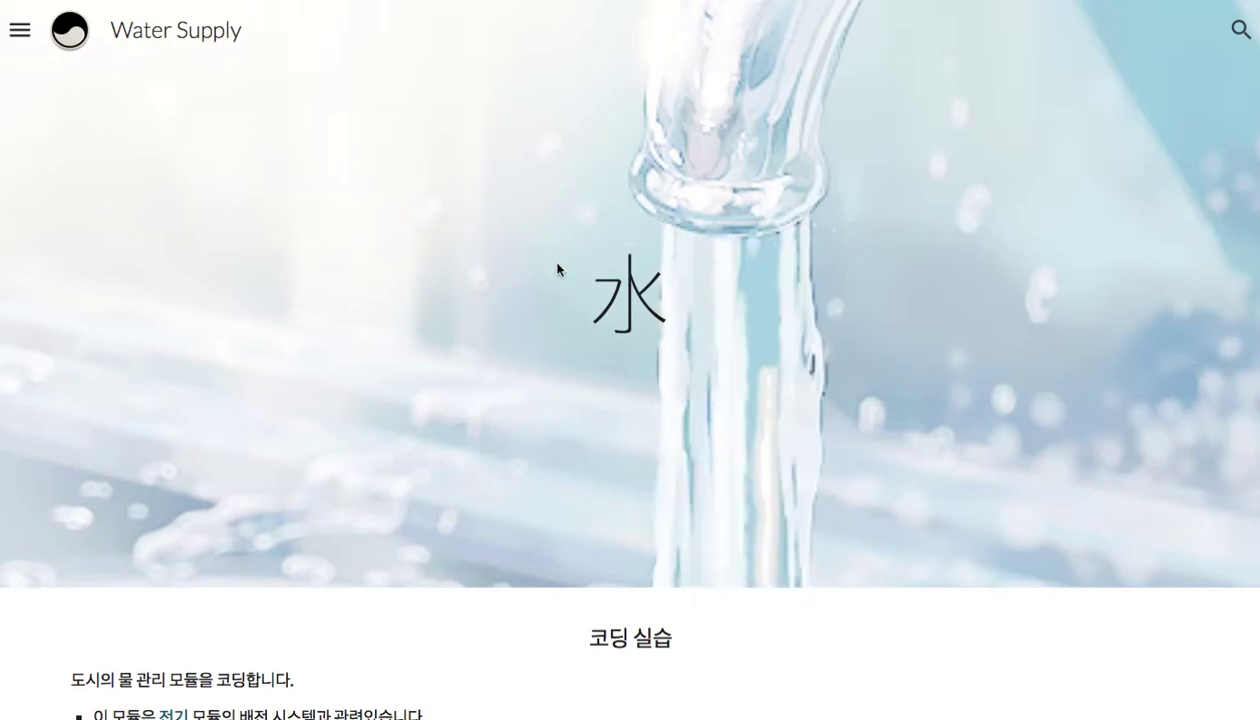
Read through the 수자원 page of the Water Supply site, covering drinking water, pipes, tunnels, and household and commercial water
drag(580, 268, 695, 340)
drag(582, 266, 692, 323)
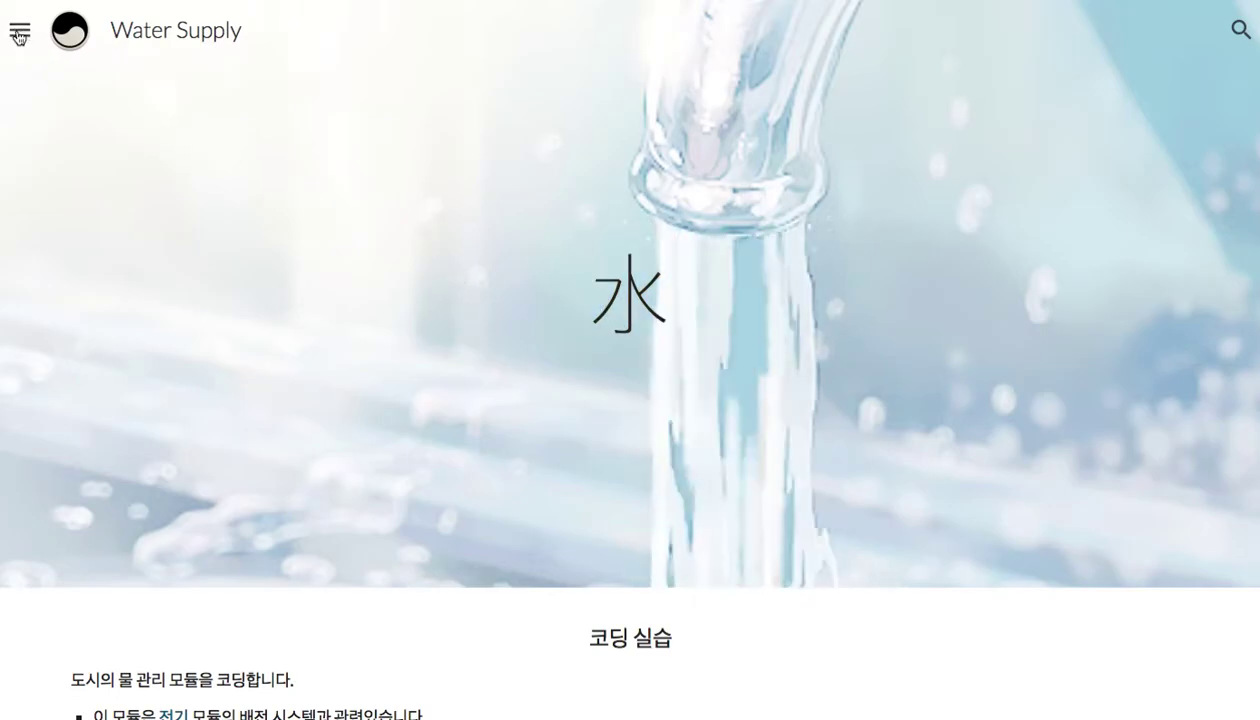
click(20, 29)
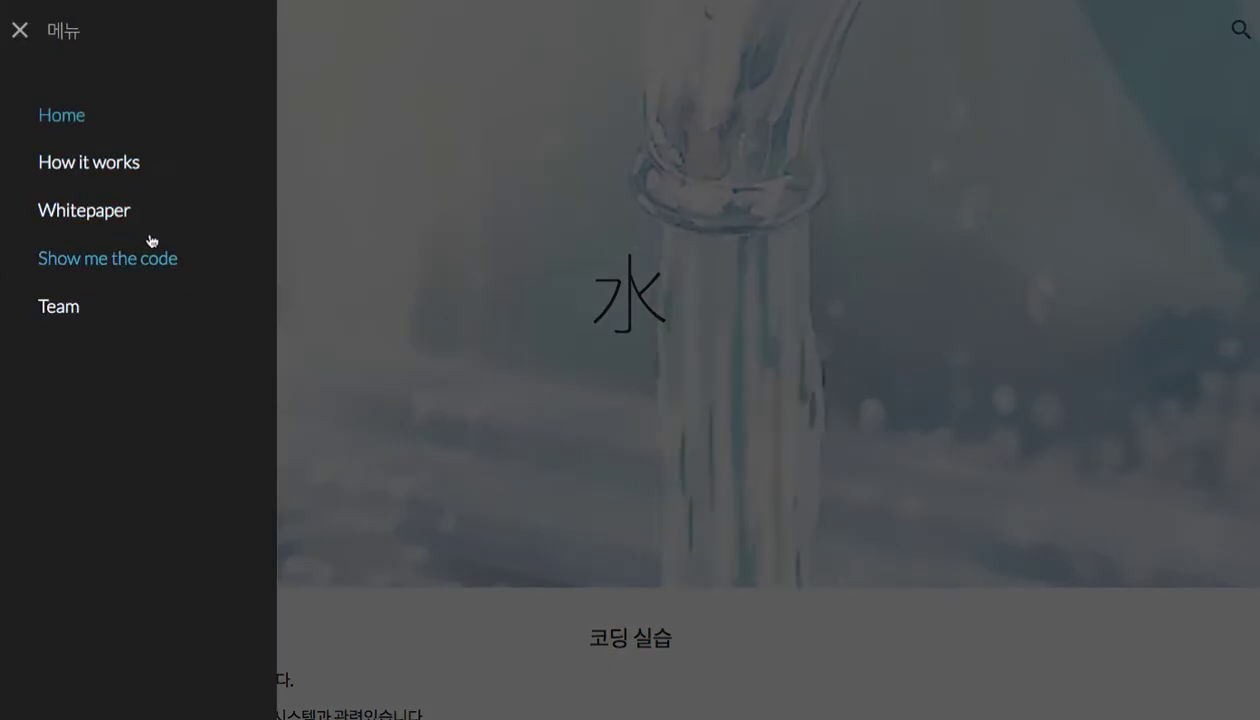
click(424, 281)
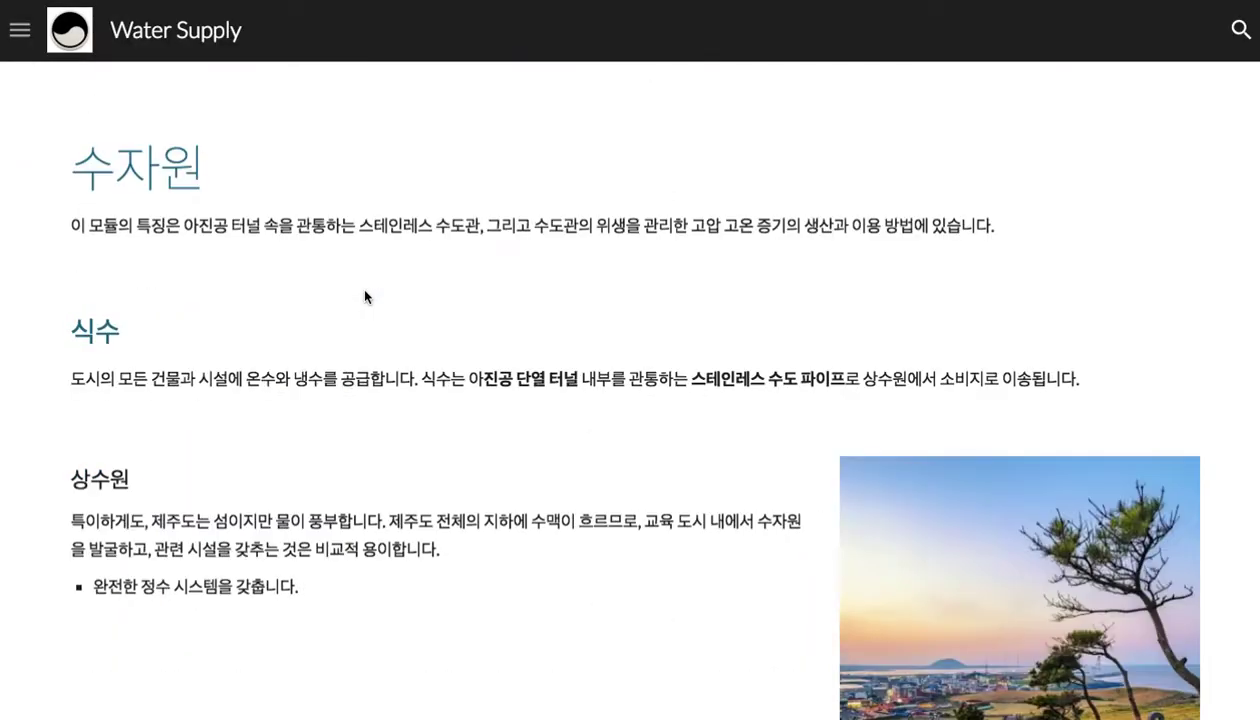
scroll(365, 291, down, 2)
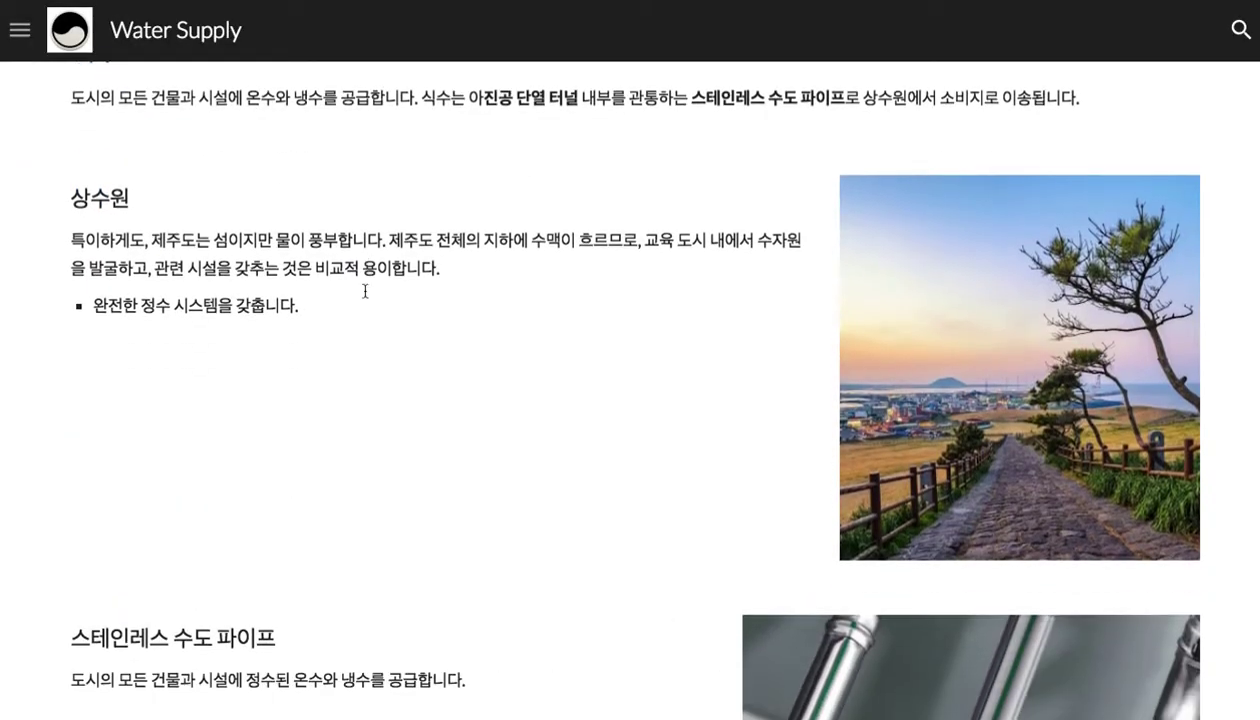
scroll(365, 291, down, 3)
scroll(365, 297, down, 3)
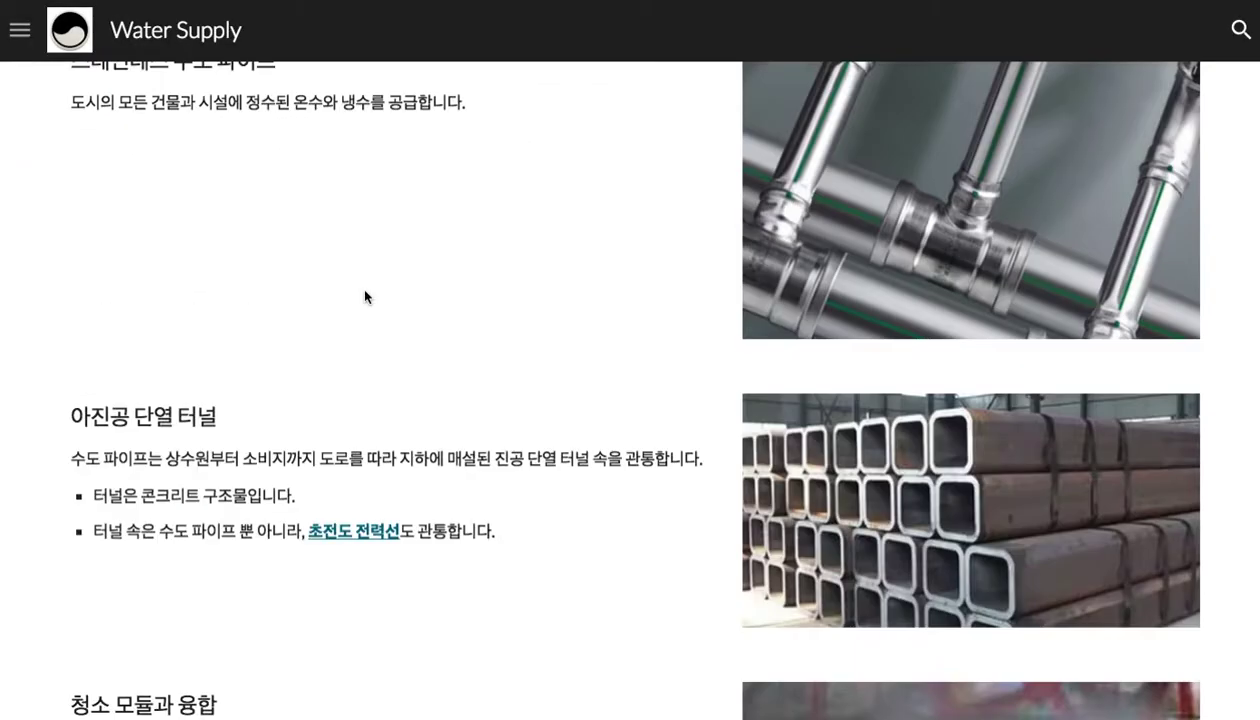
scroll(365, 297, down, 4)
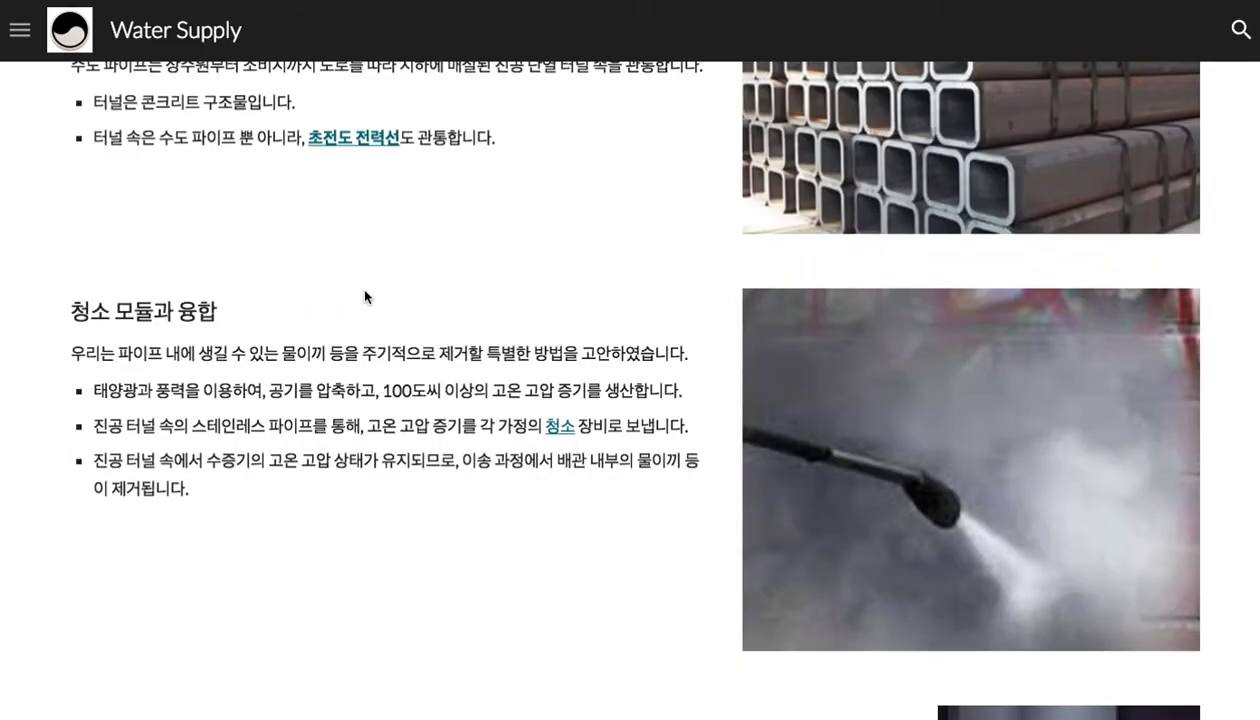
scroll(365, 297, down, 3)
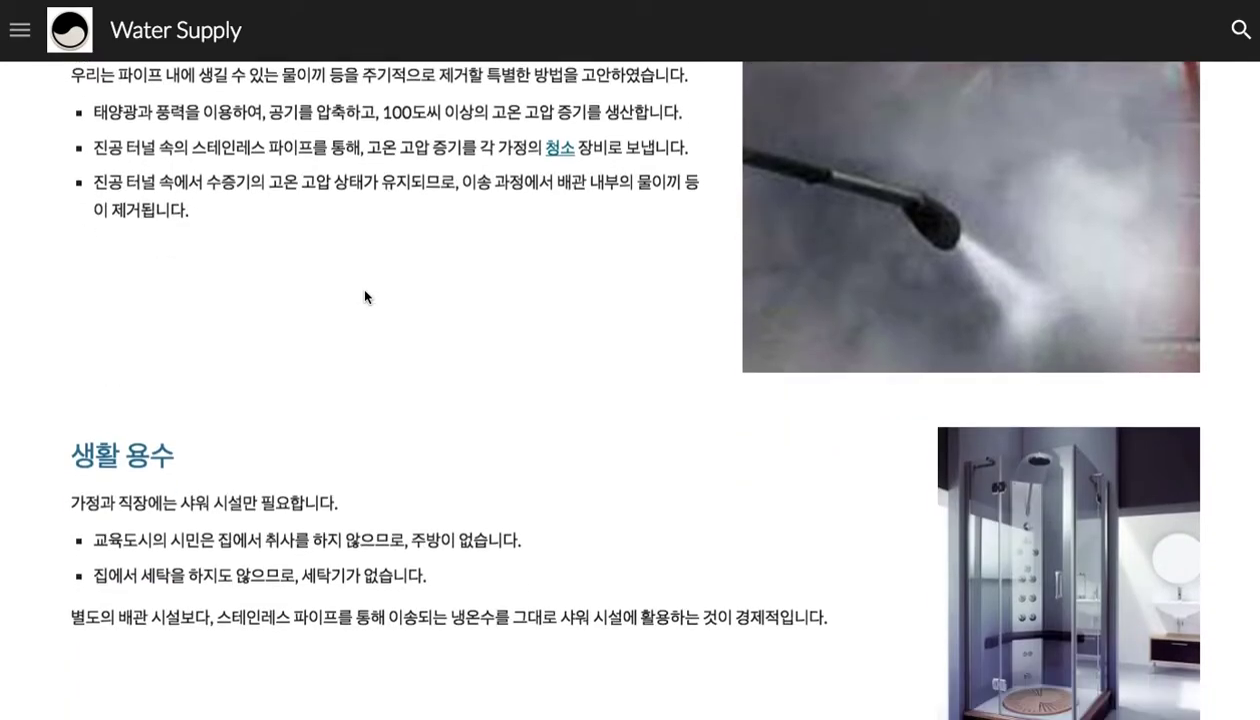
scroll(365, 297, down, 4)
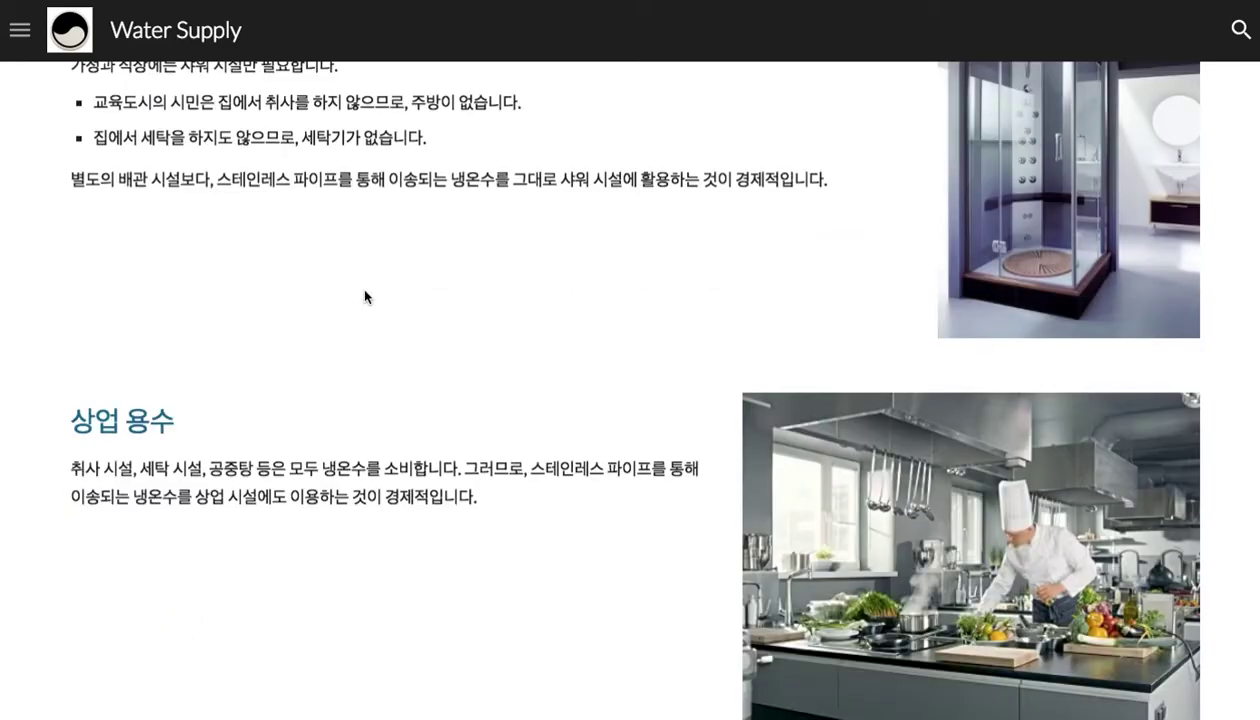
scroll(365, 297, down, 1)
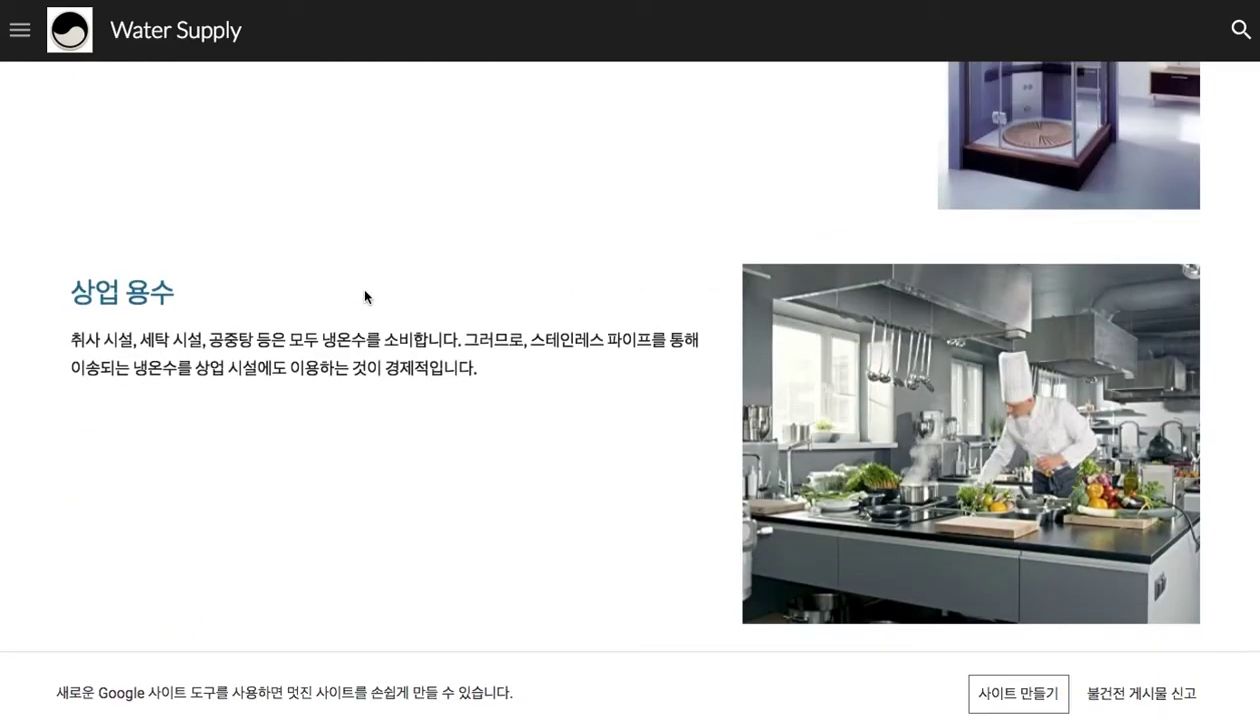
scroll(365, 297, up, 15)
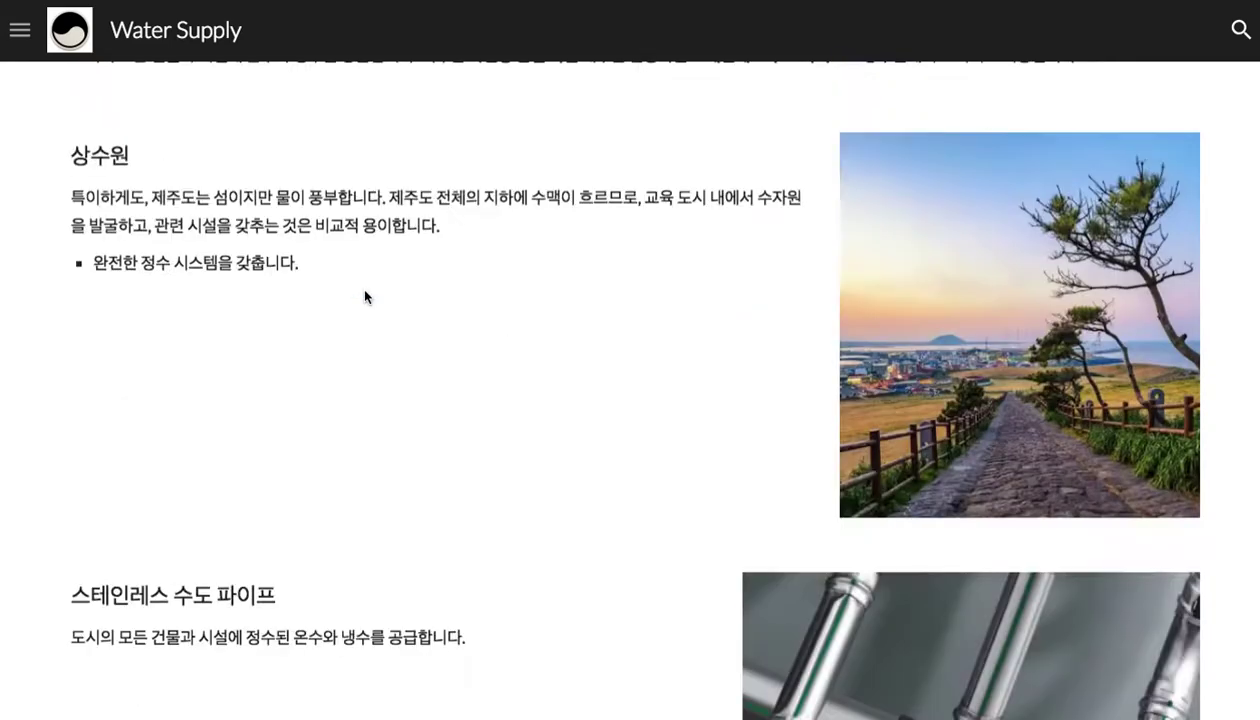
scroll(364, 297, up, 10)
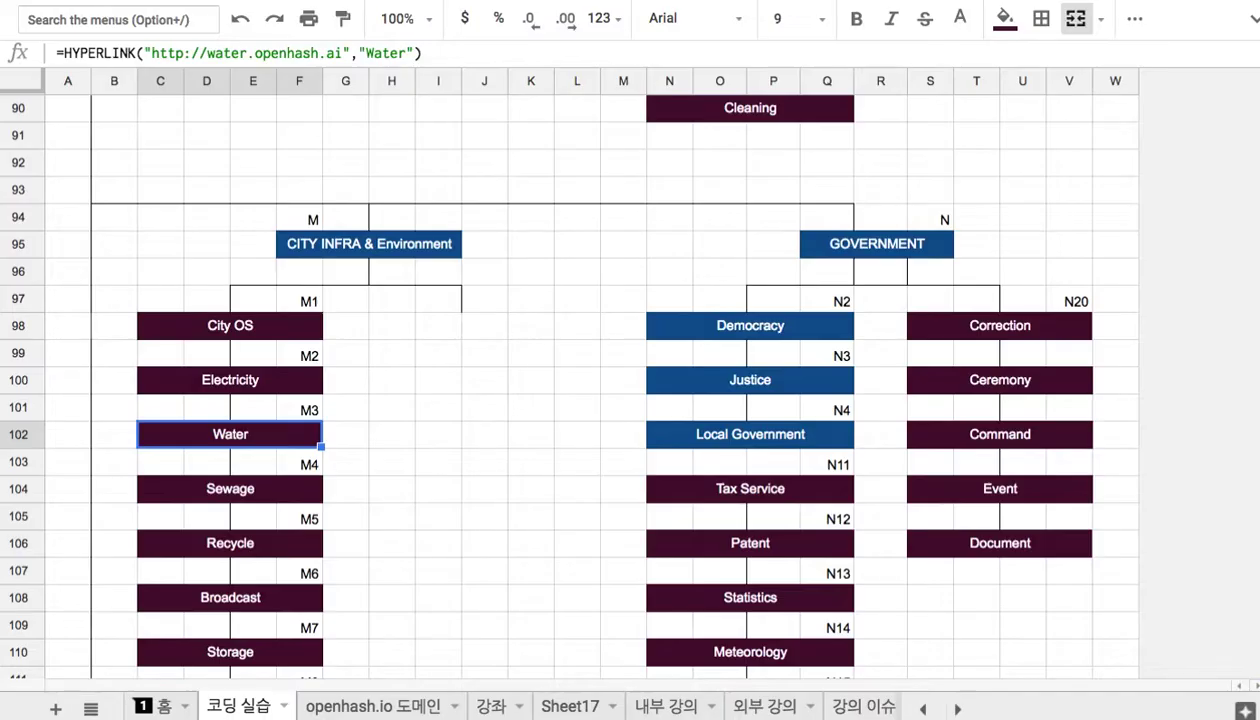
In the Google Sheets workbook, open Sheet17 and enter the title "Water" in the blue merged cell of row 2
click(569, 708)
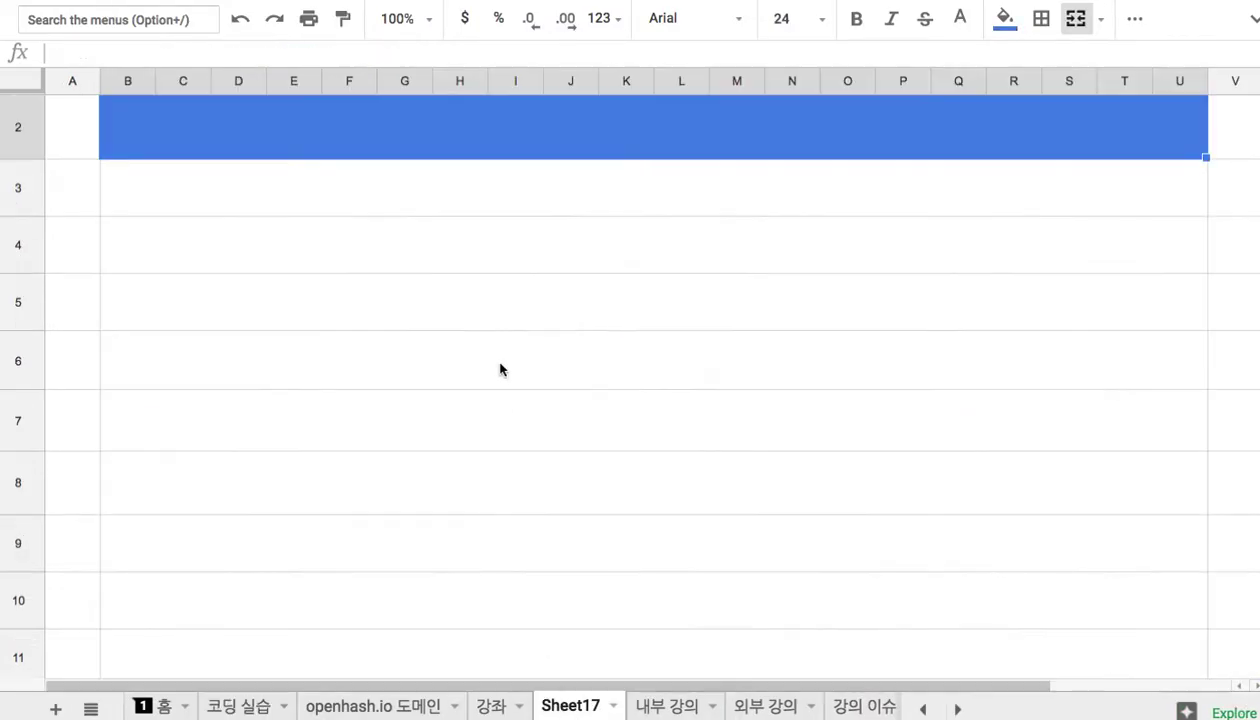
scroll(534, 180, up, 1)
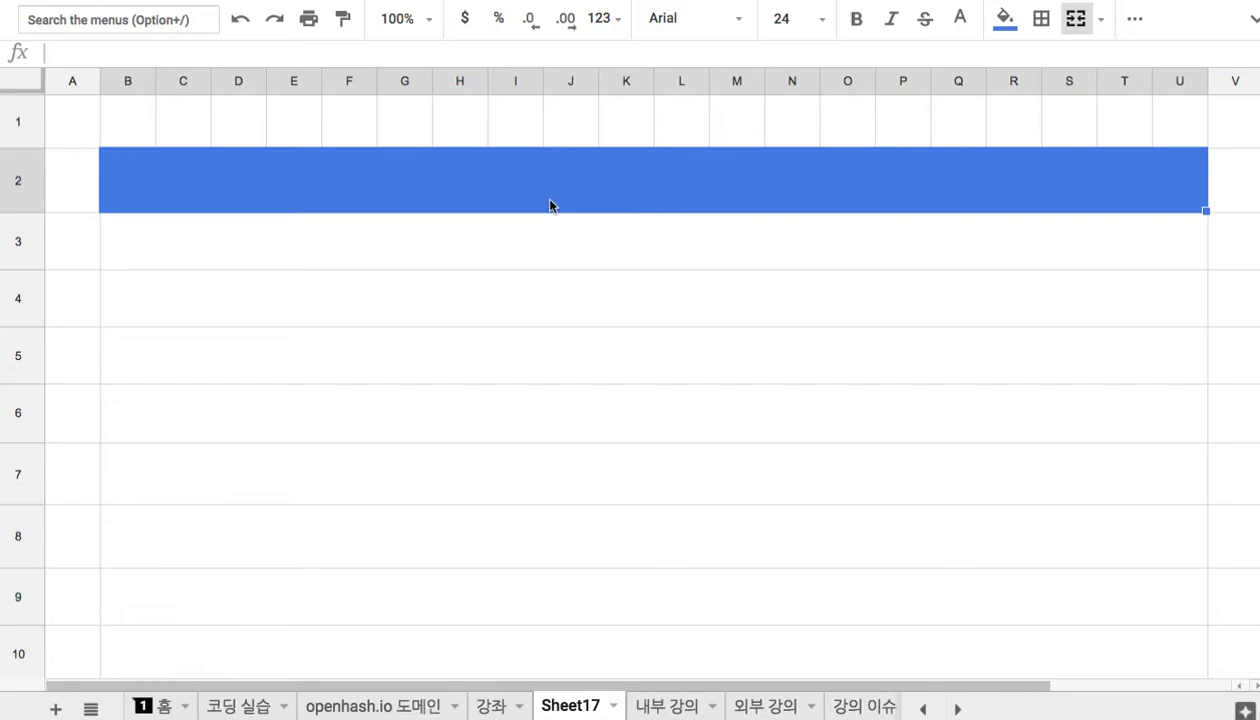
text(Water)
Enter the first section heading "1. 교육도시의 특징" in row 3 below the title
click(537, 250)
text(1. )
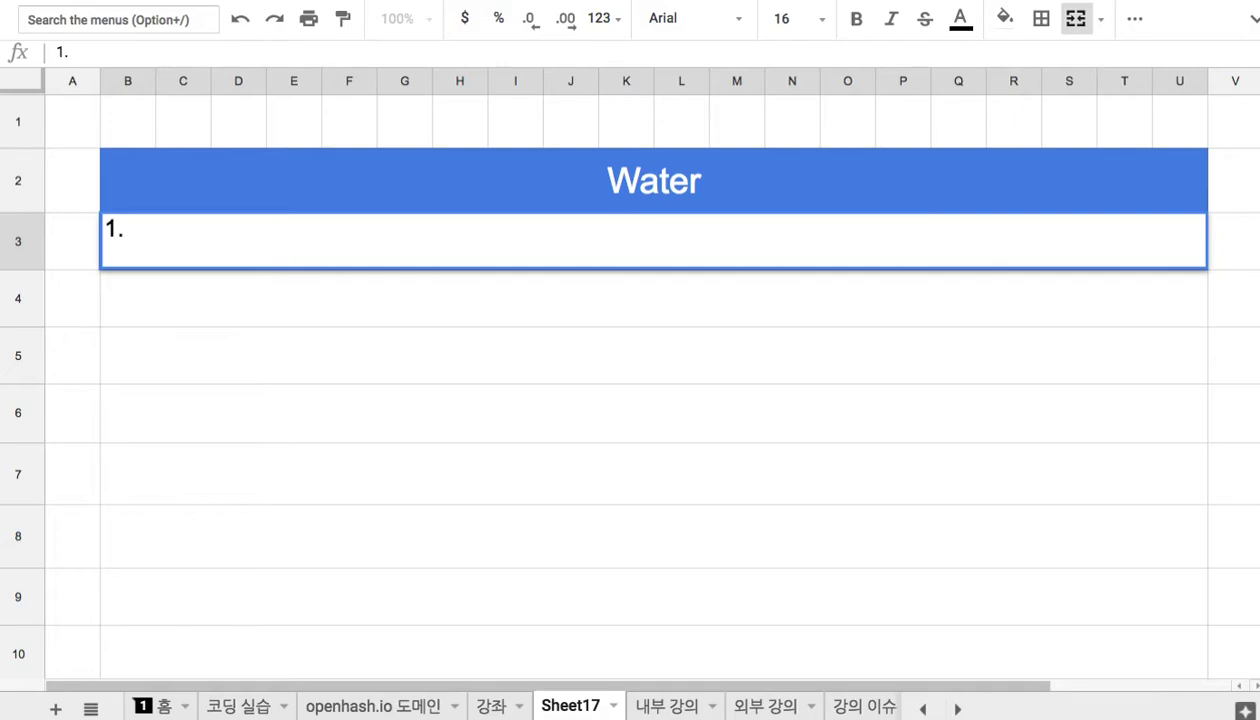
text(ekf)
key(BackSpace)
key(BackSpace)
key(BackSpace)
text(달른)
key(BackSpace)
key(BackSpace)
key(BackSpace)
key(BackSpace)
text(거ㅛ)
key(BackSpace)
key(BackSpace)
key(BackSpace)
text(교육)
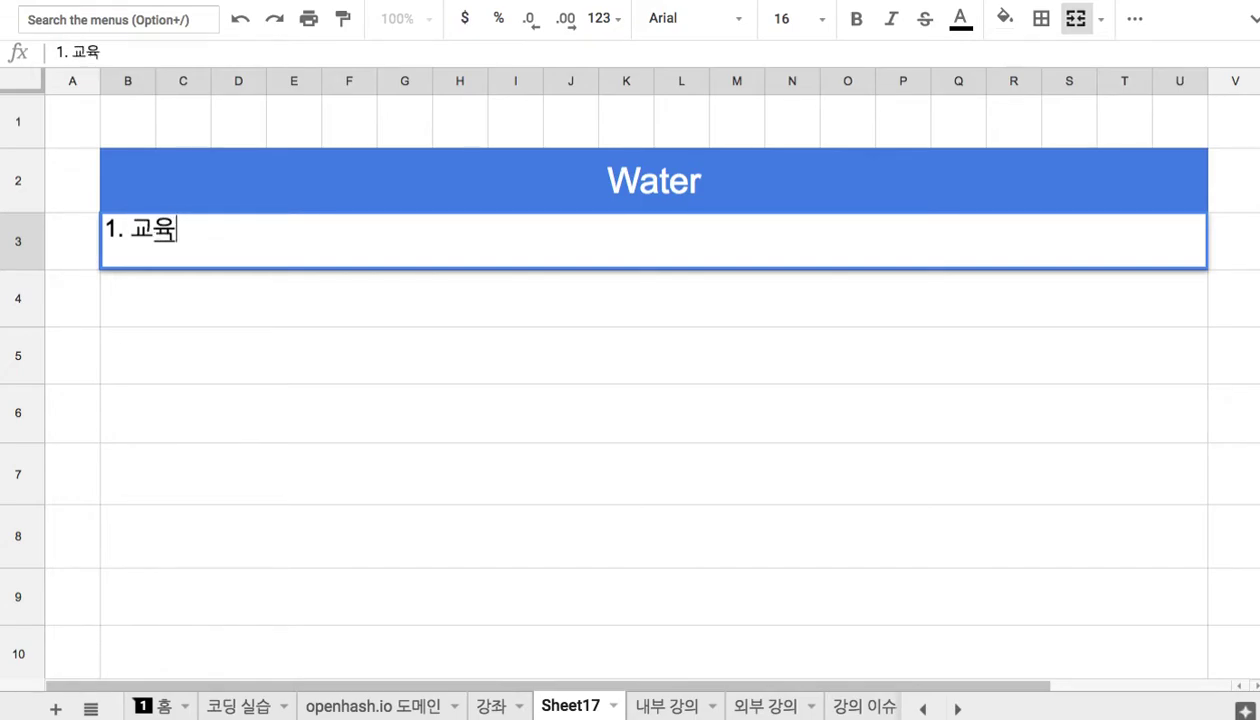
text(도시으의 특징)
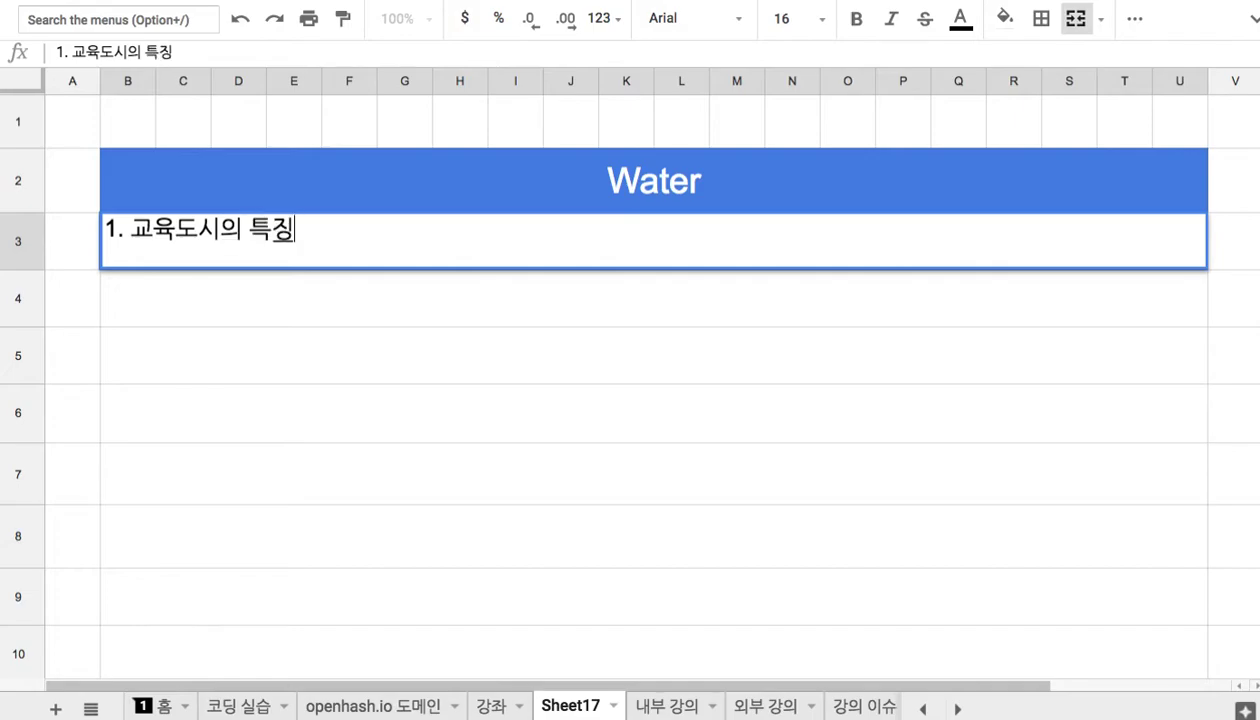
key(Return)
Enter the first sub-item "1) 도시가 냉수, 온수를 공급" in row 4
text(1))
text( 냉수, 온)
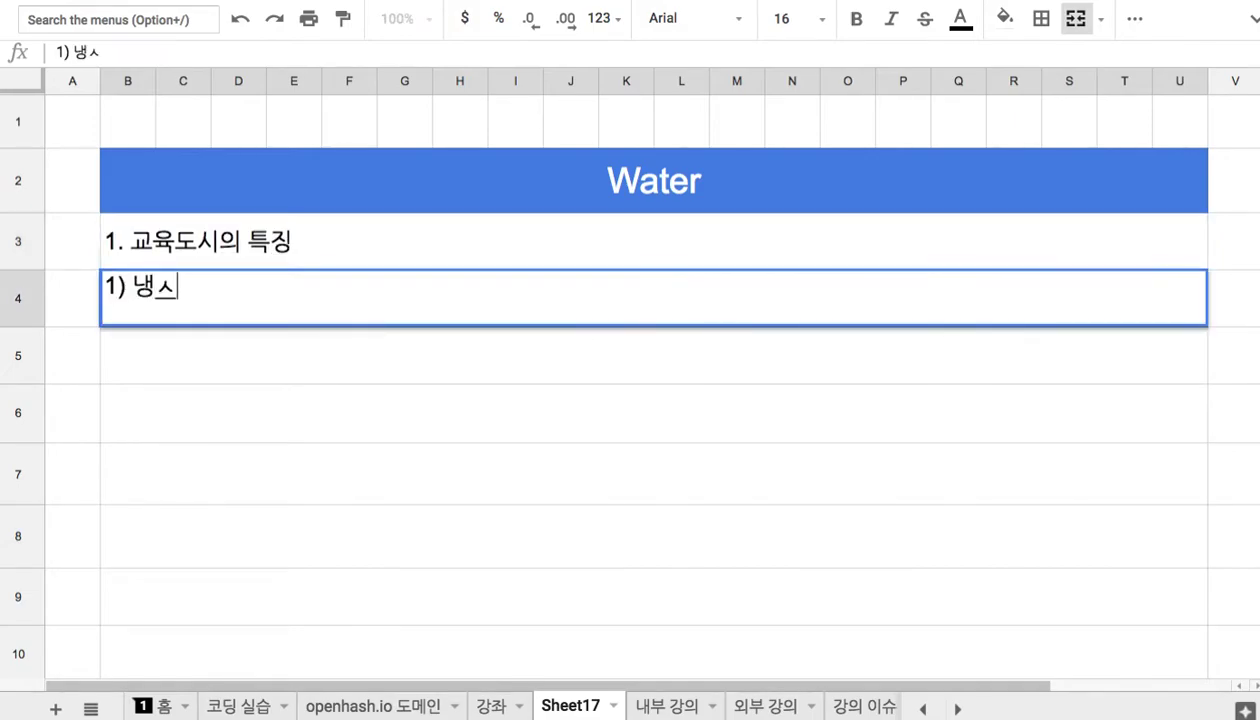
text(수를 )
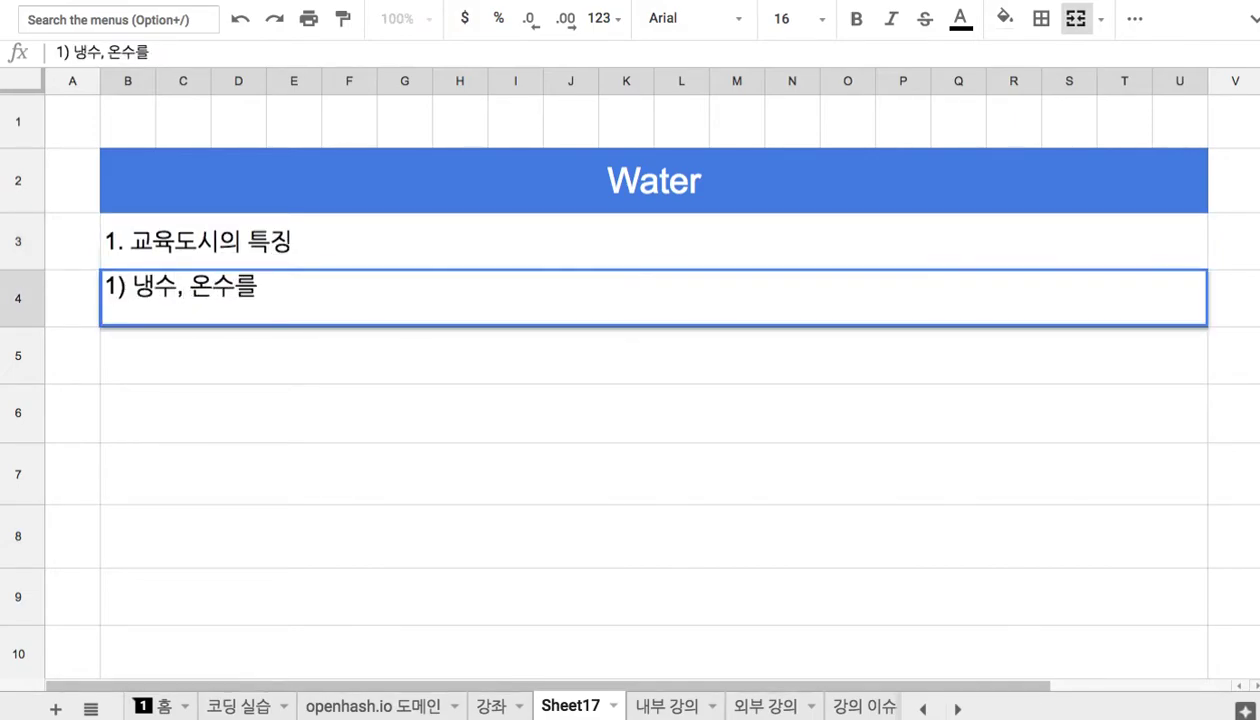
text(도시)
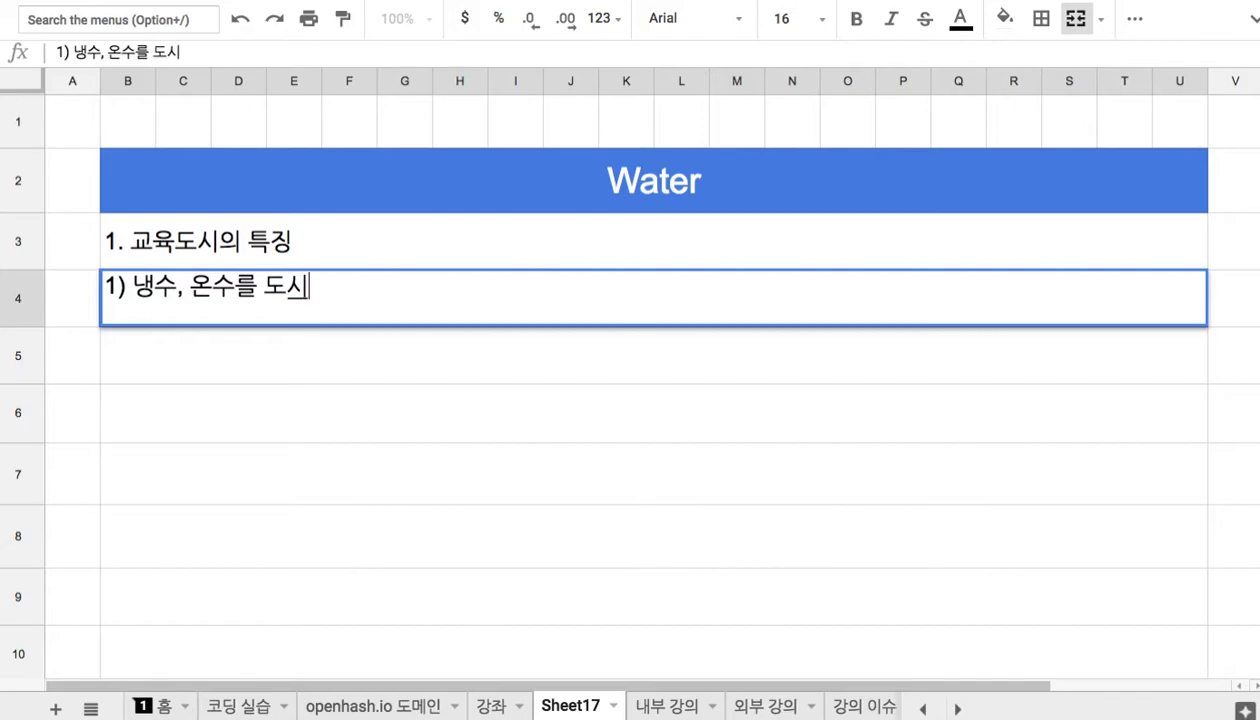
key(BackSpace)
key(BackSpace)
key(BackSpace)
text(공급)
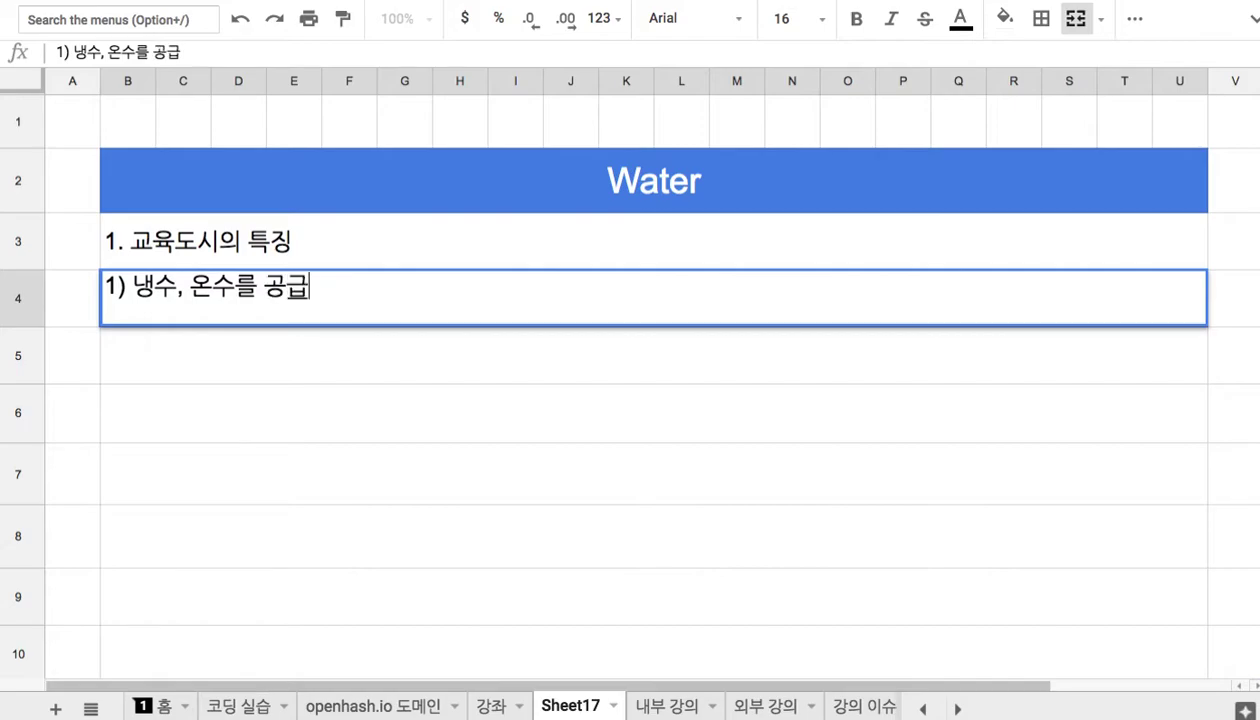
click(131, 289)
text(도시가)
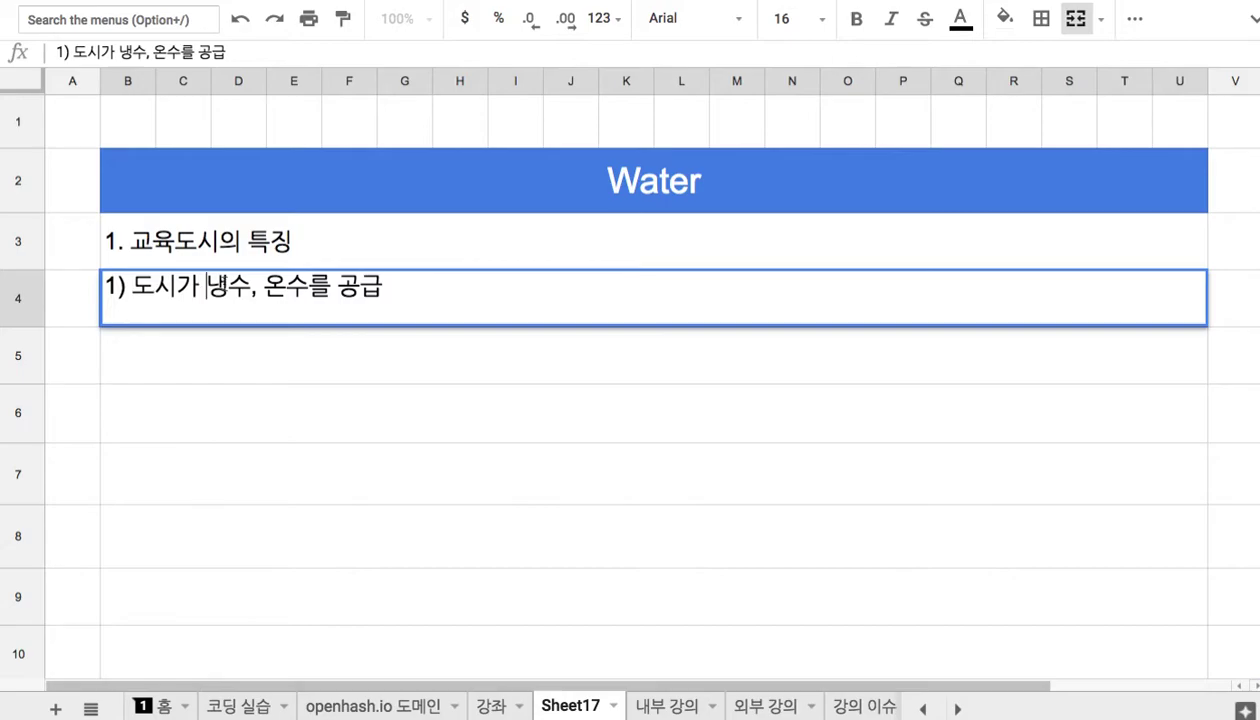
drag(228, 290, 264, 290)
click(307, 288)
Add the second sub-item "2) 스테인레스 관을 이용" in row 5
click(216, 354)
text(2) )
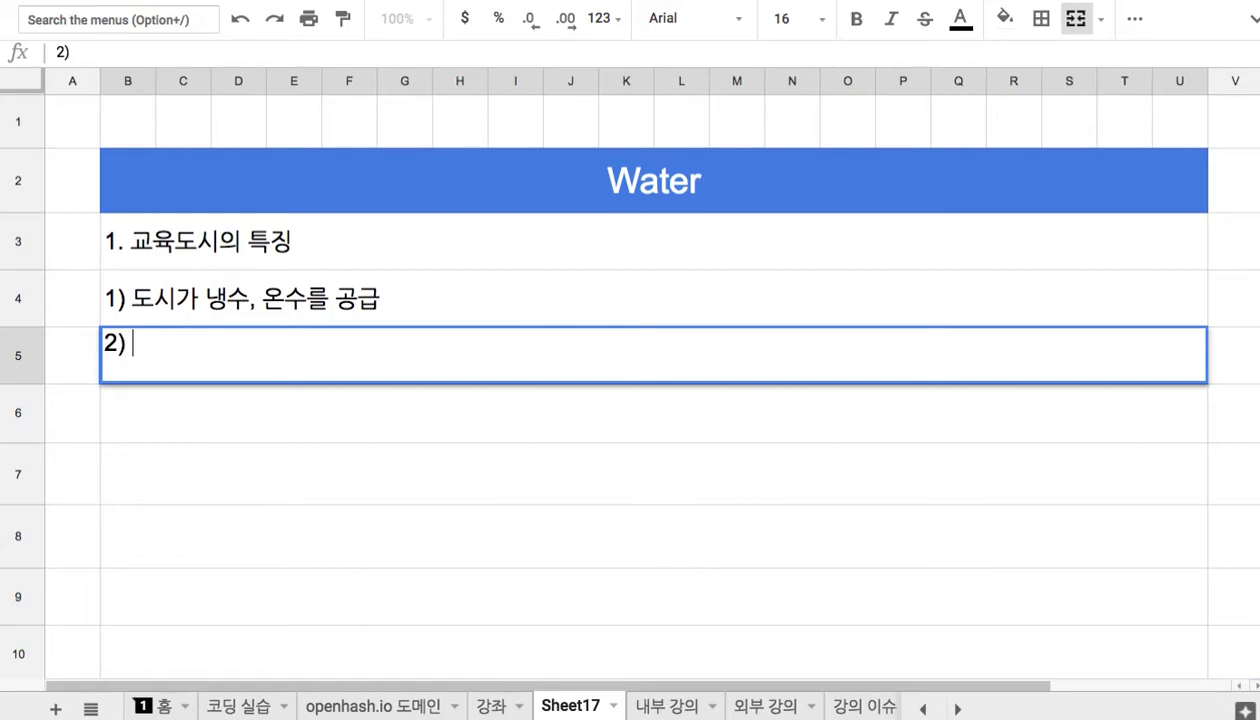
text(스테인레스 관을 이용)
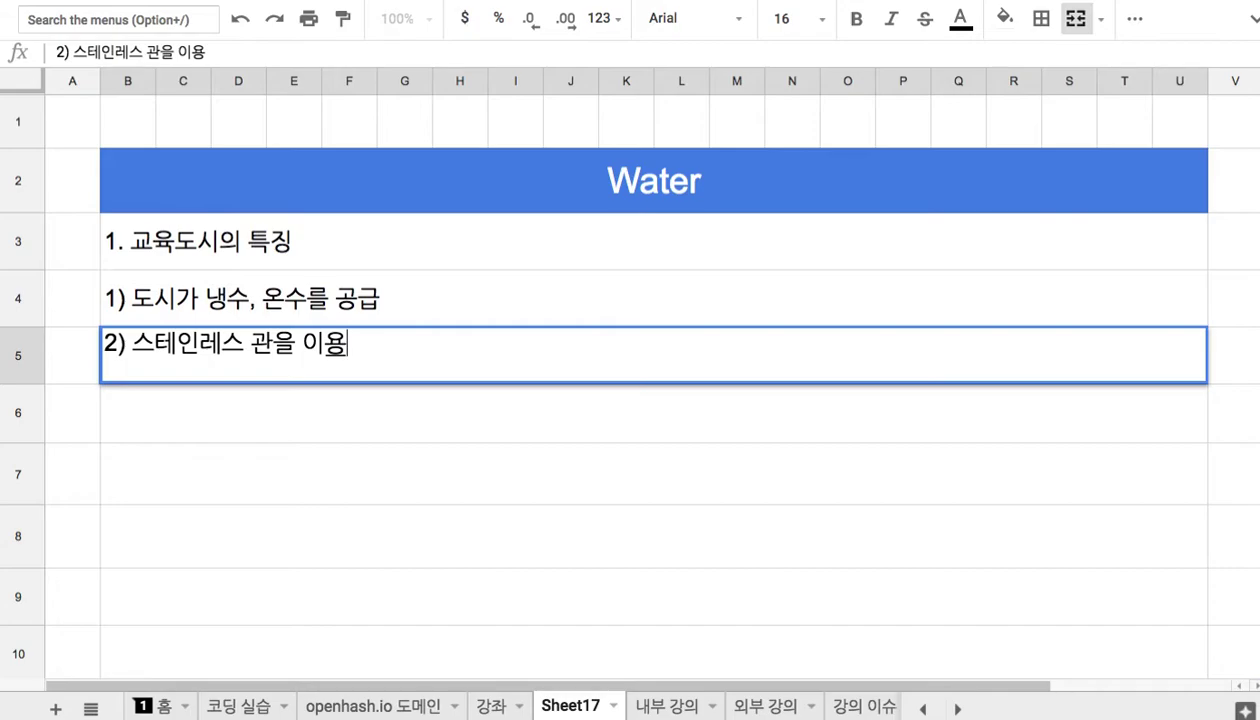
key(Return)
Add the third sub-item "3) 살균 소득 메커니즘 => 고압 증기 소독" in row 6
text(3) 살균 소독 메커니즘)
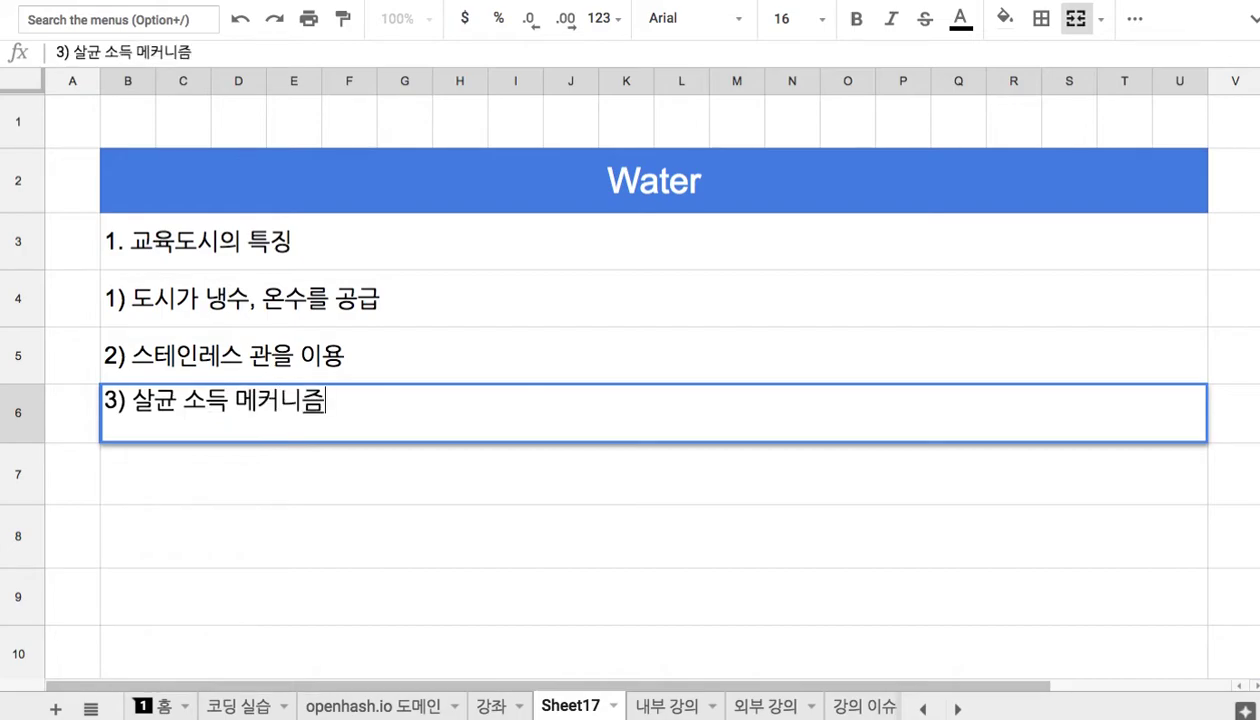
text( => 고압 ㅈ)
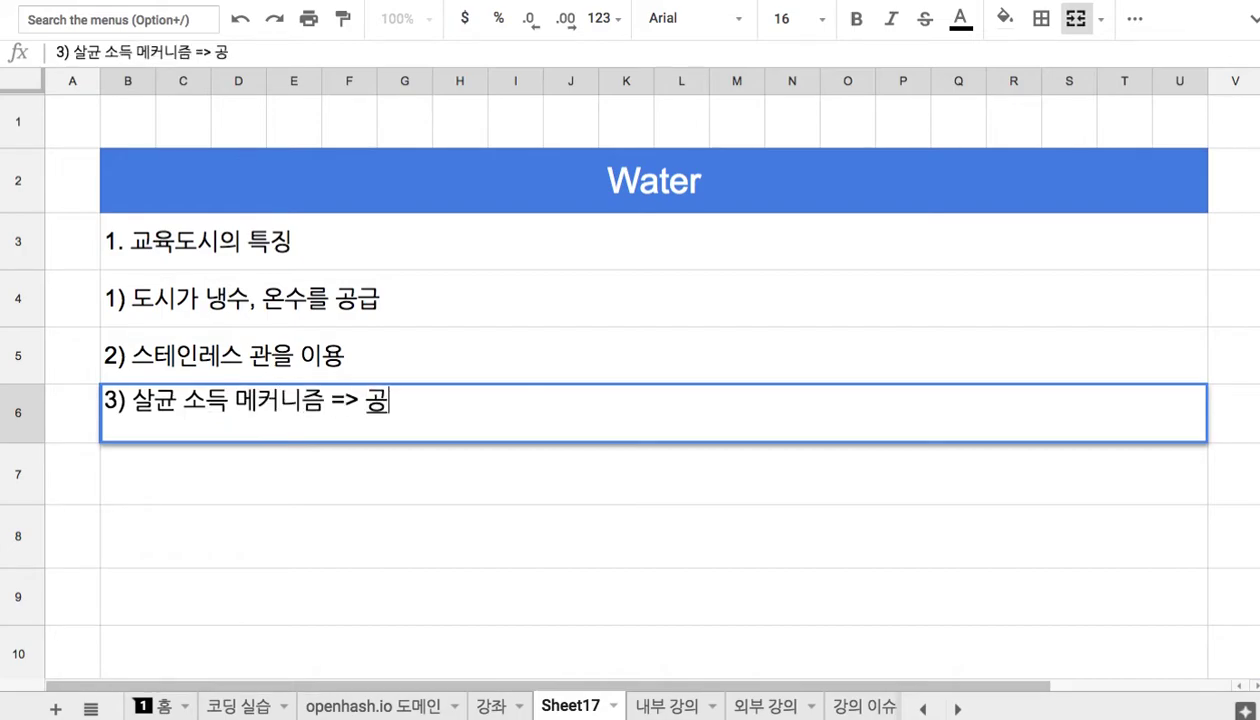
text(증기 )
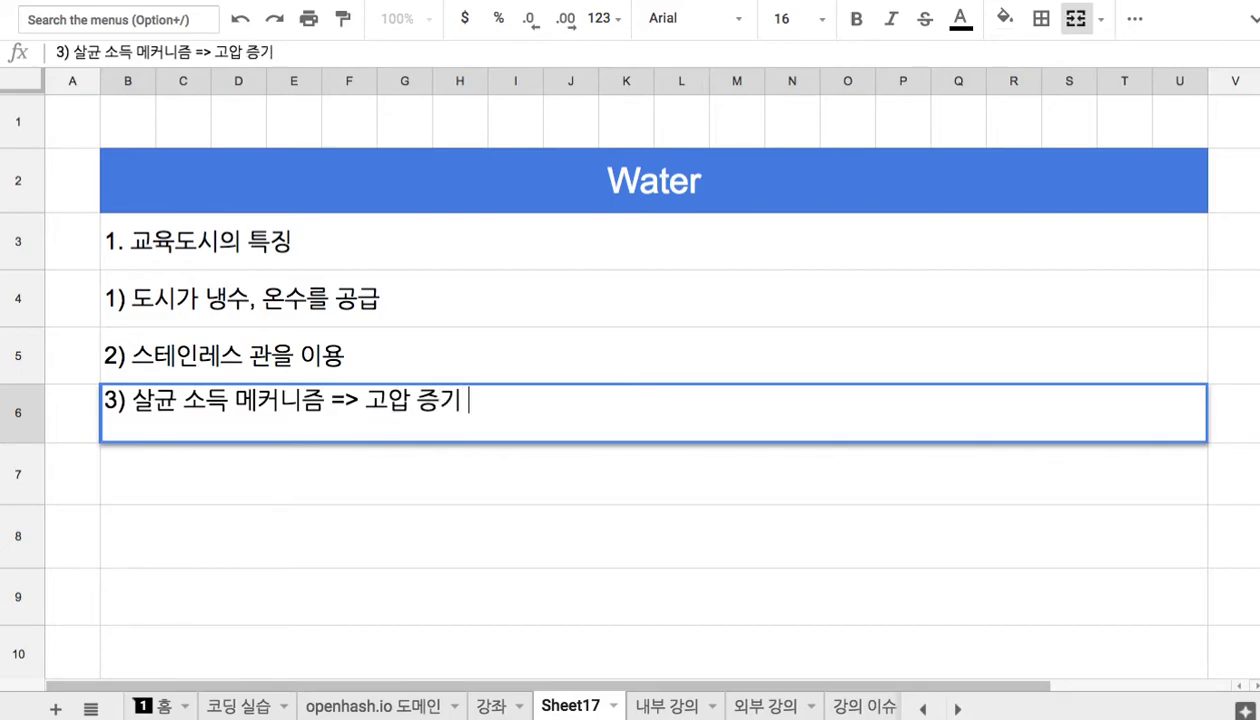
text(소독)
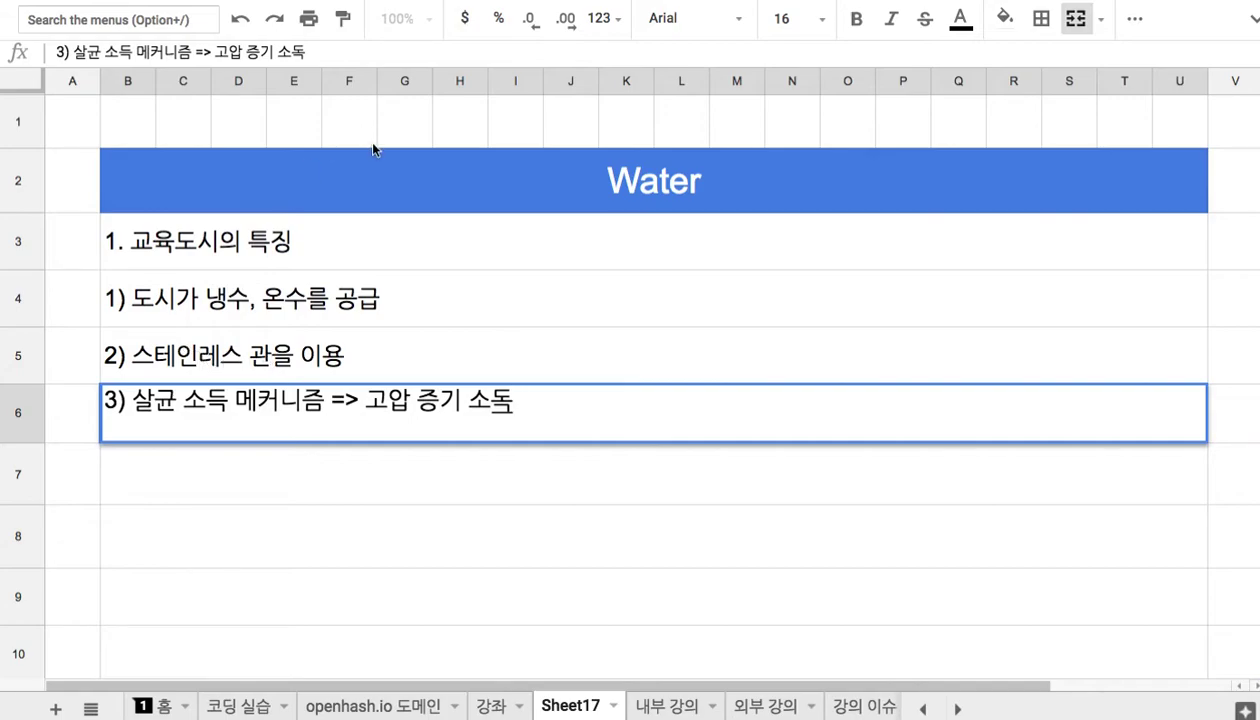
drag(364, 400, 548, 400)
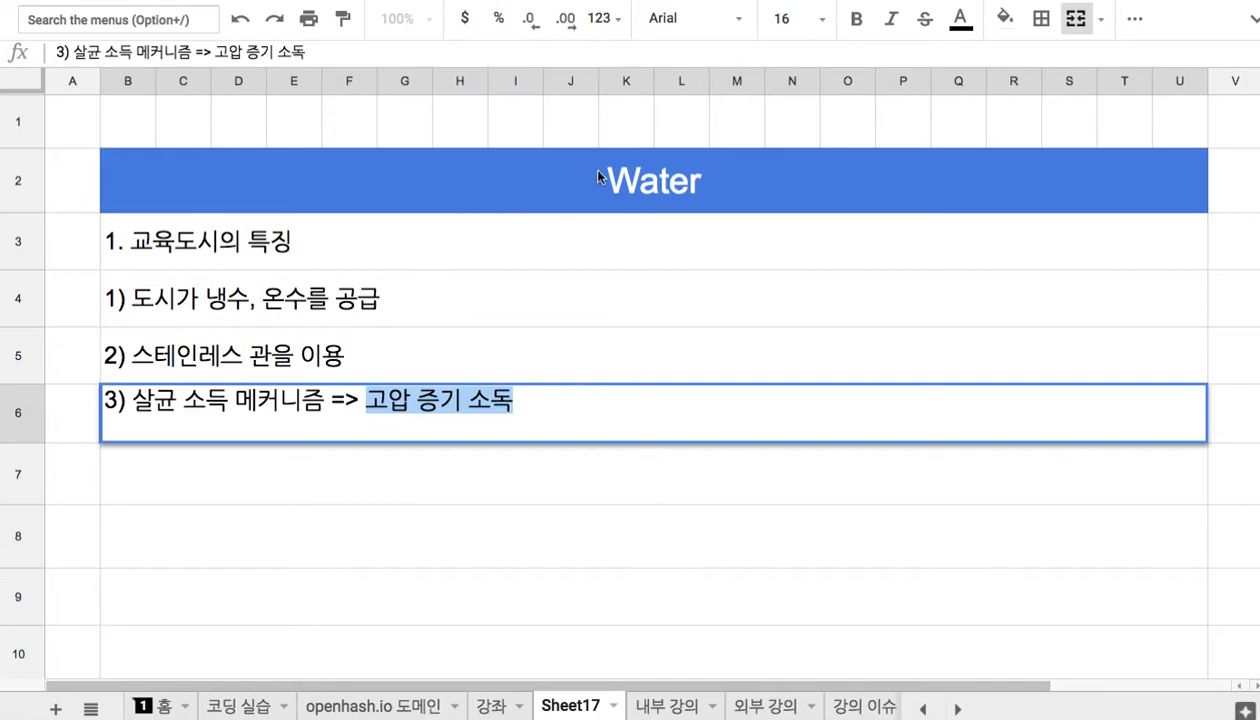
double_click(243, 347)
double_click(253, 305)
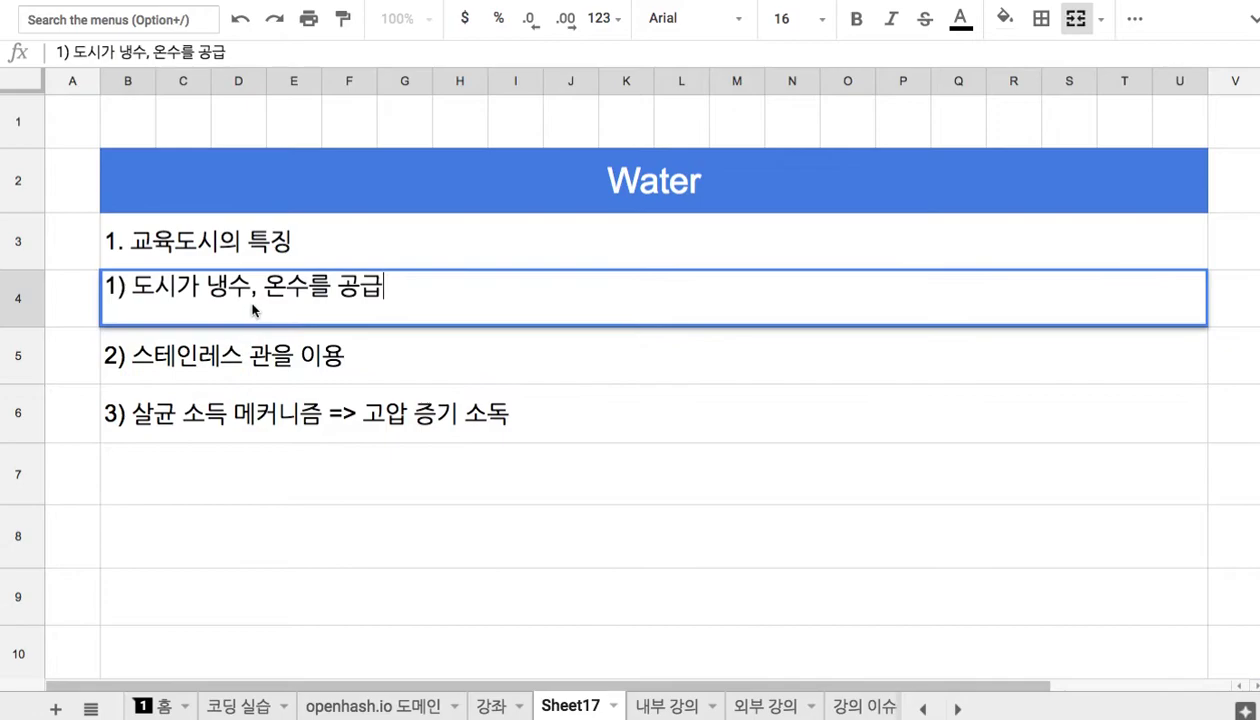
drag(201, 287, 338, 290)
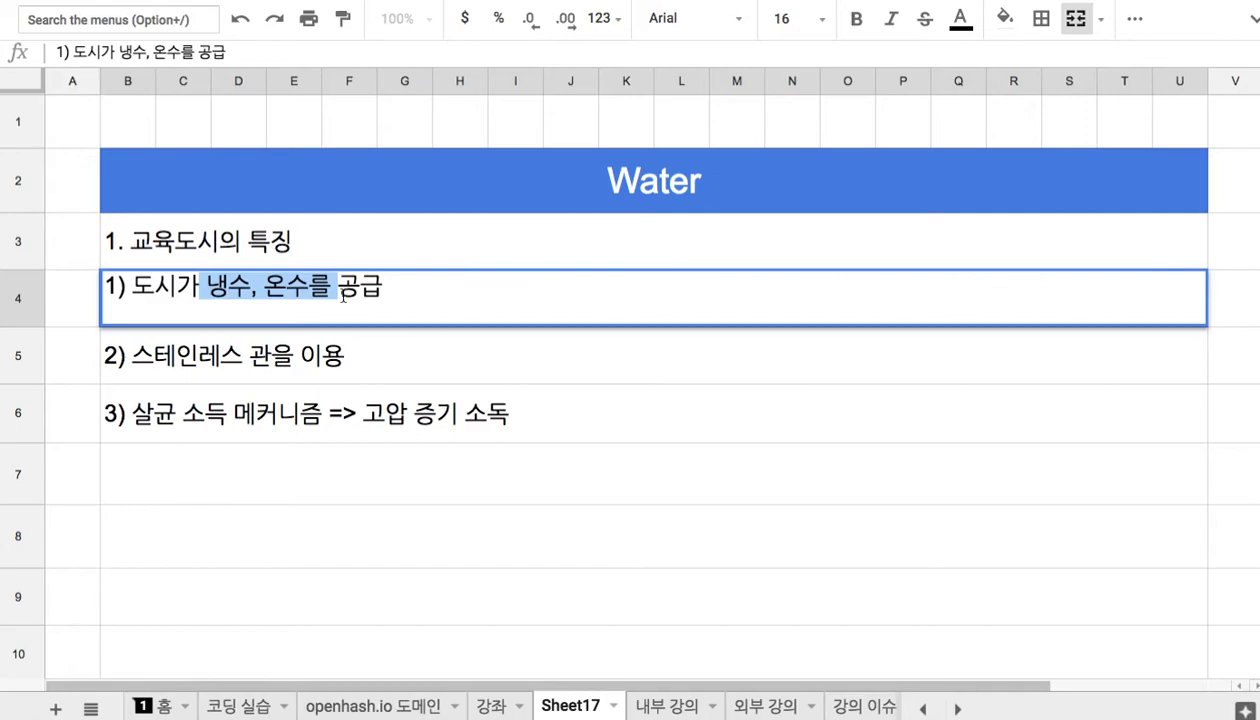
click(375, 345)
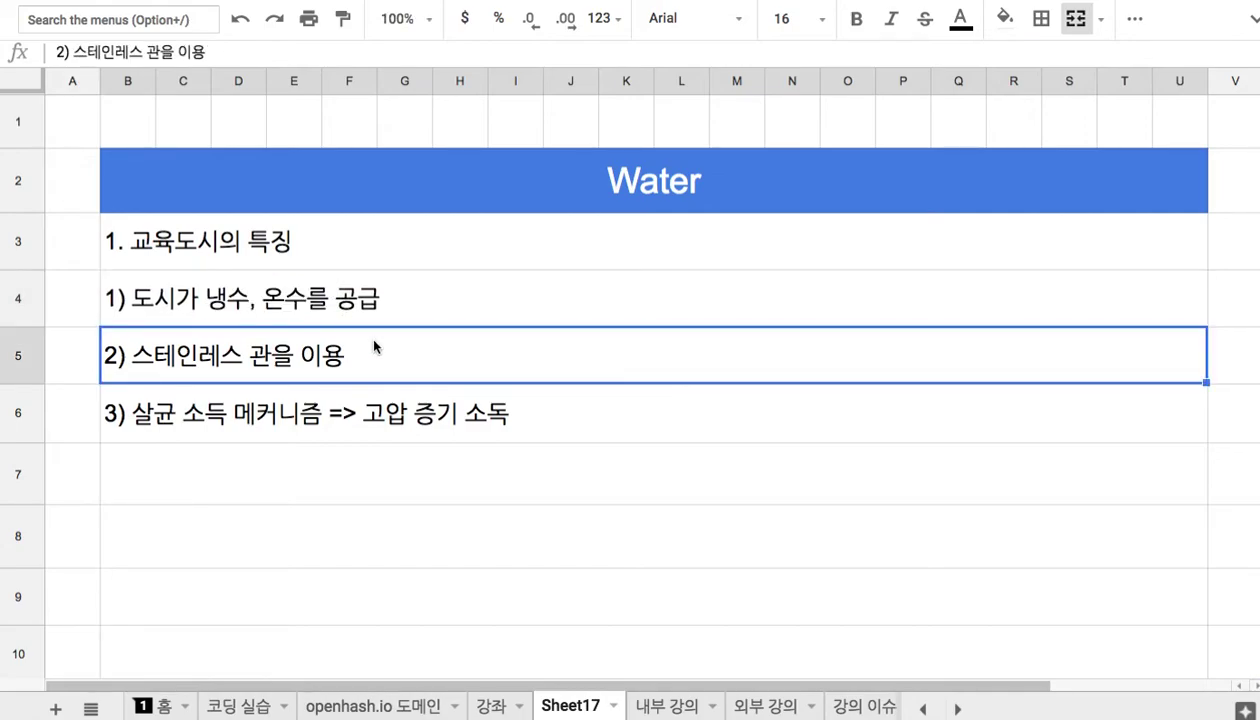
drag(343, 313, 350, 404)
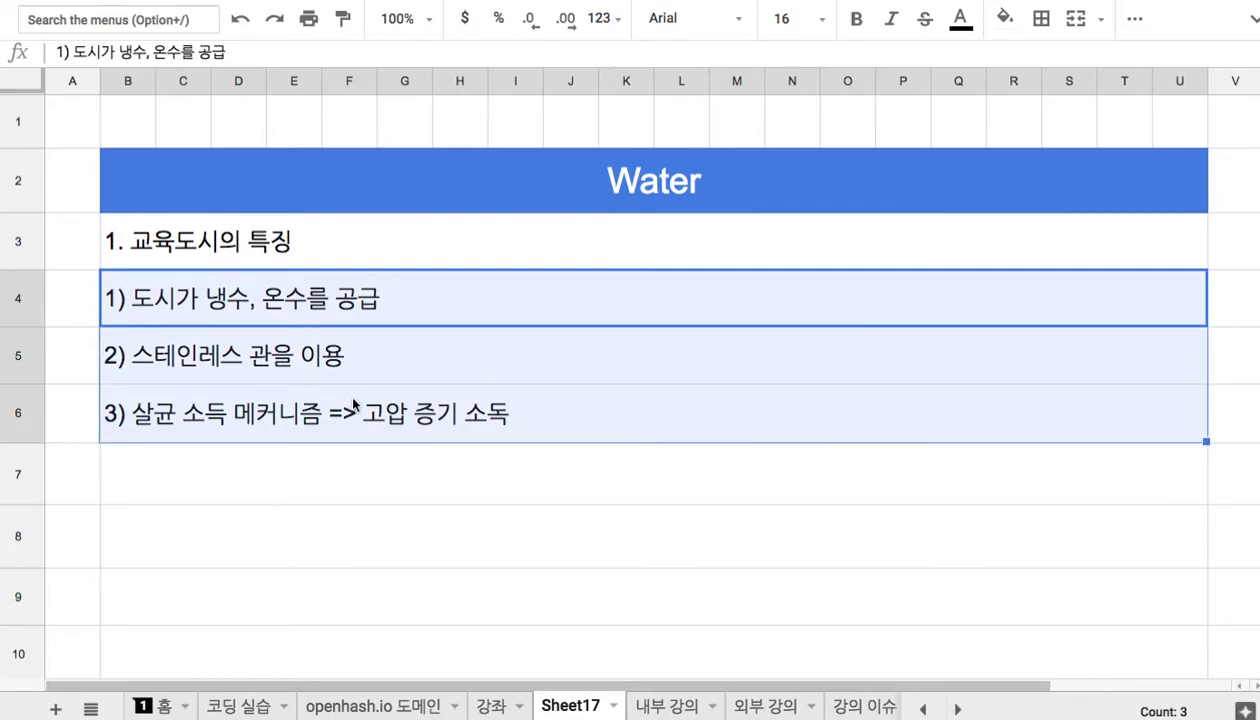
Enter the second section heading "2. 소화전 뿐 아니라, 기타 용수도 제공" in row 7
click(300, 464)
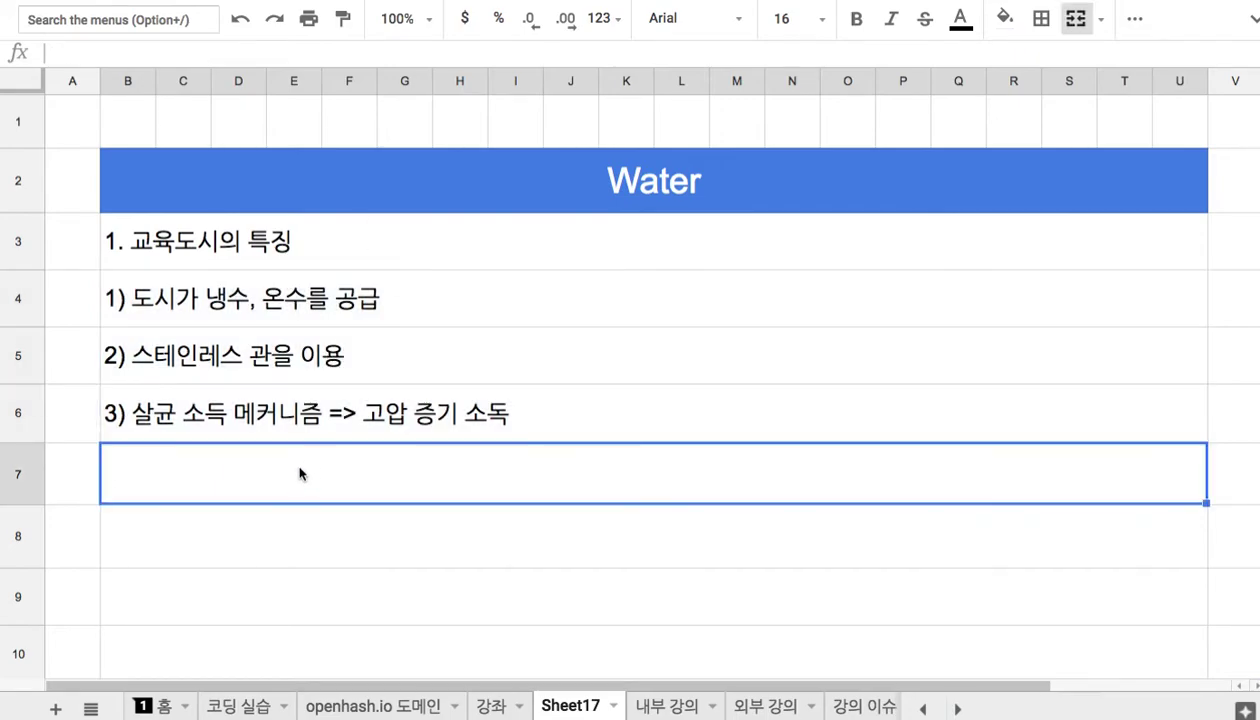
text(2. )
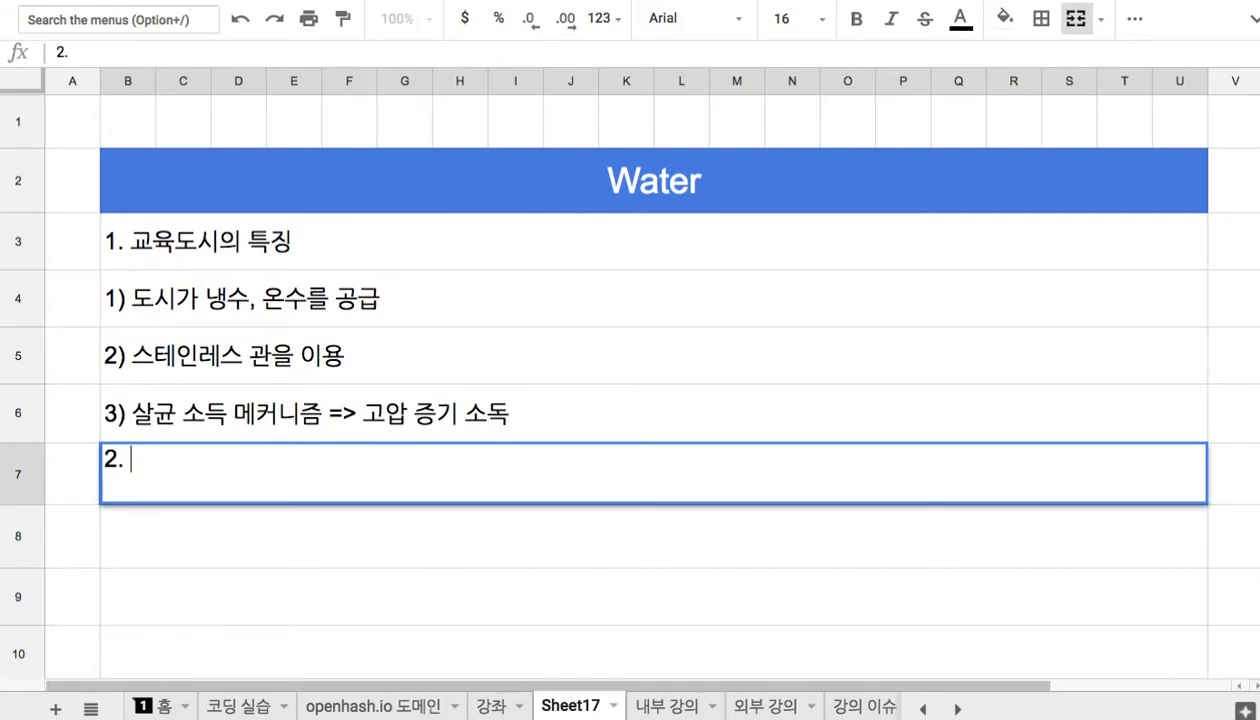
text(소화전)
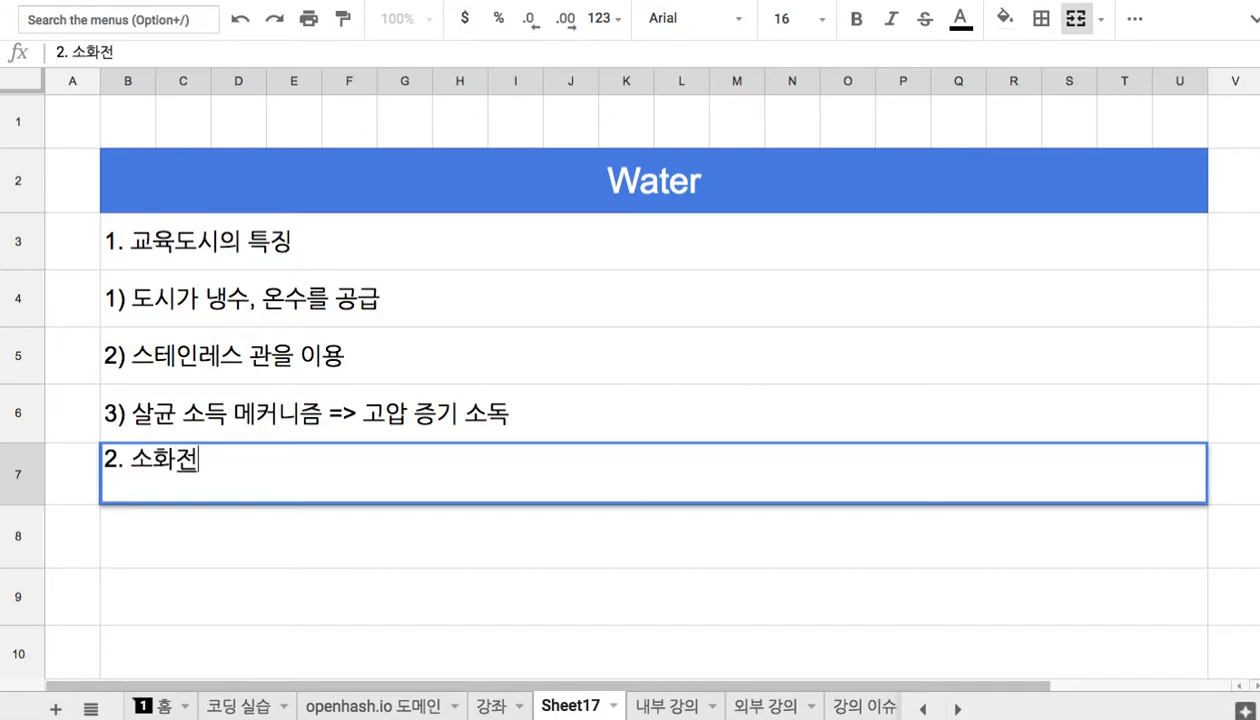
text( 뿐)
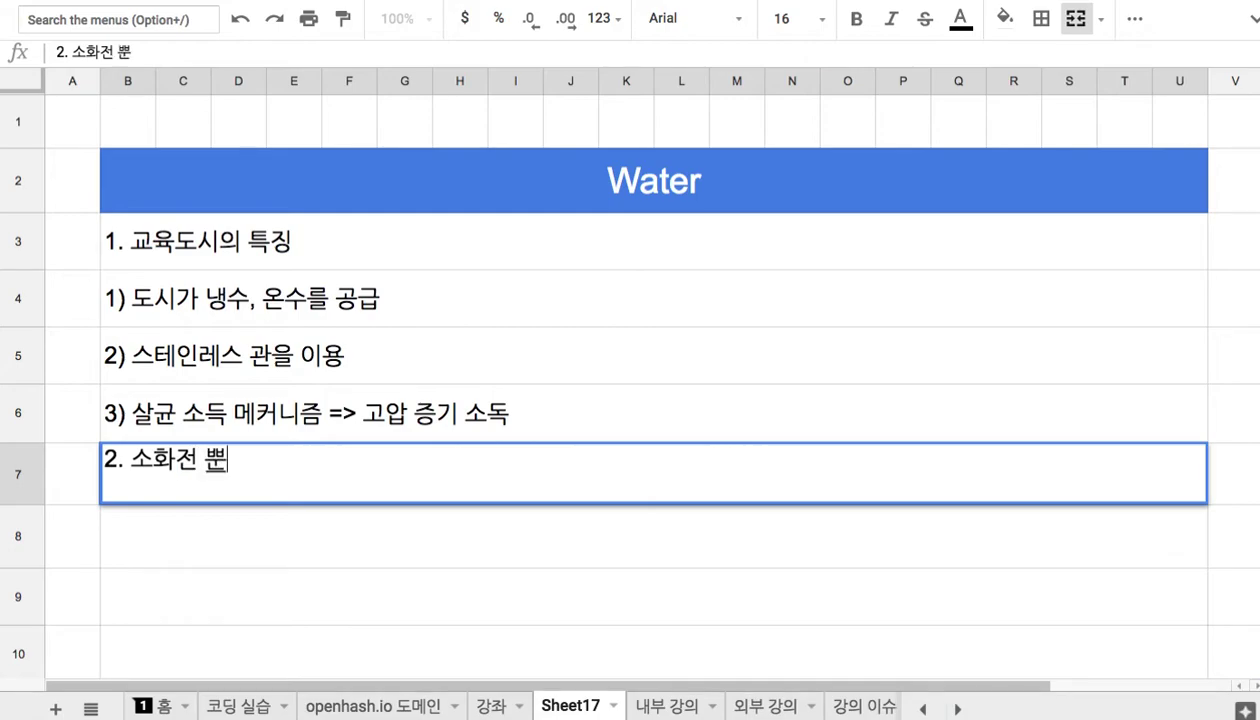
text( 아니라, 길타 용)
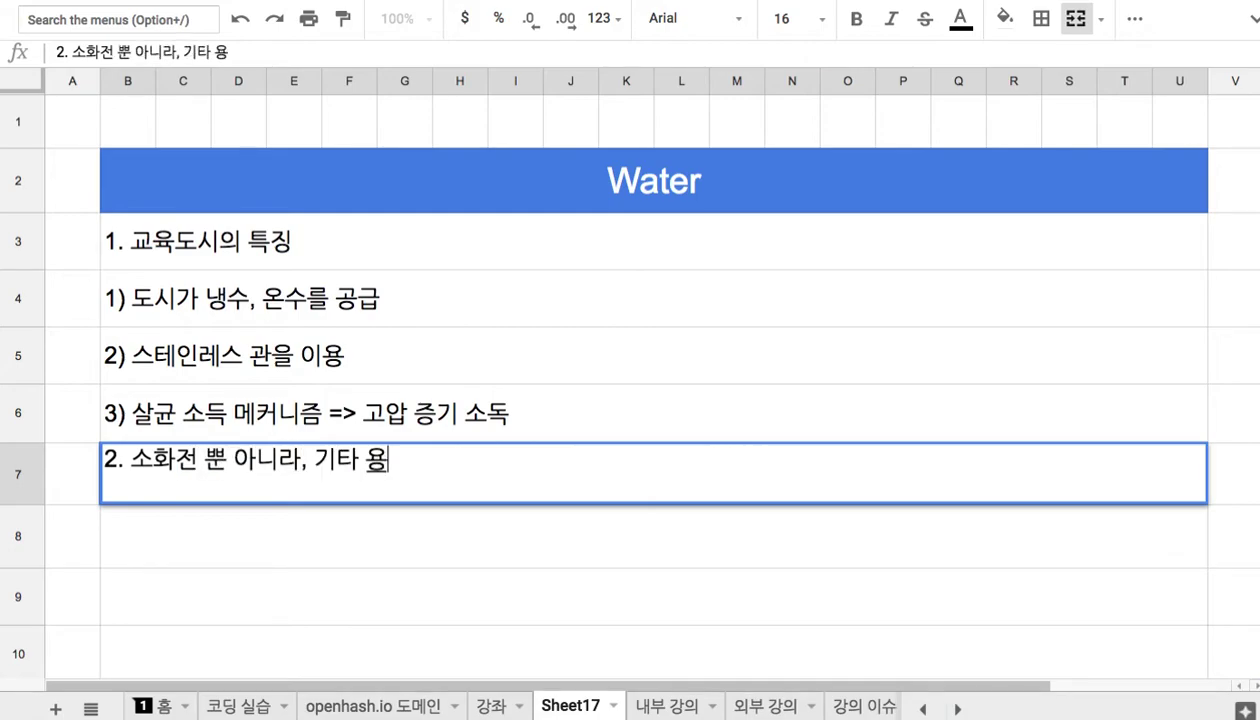
text(수도 )
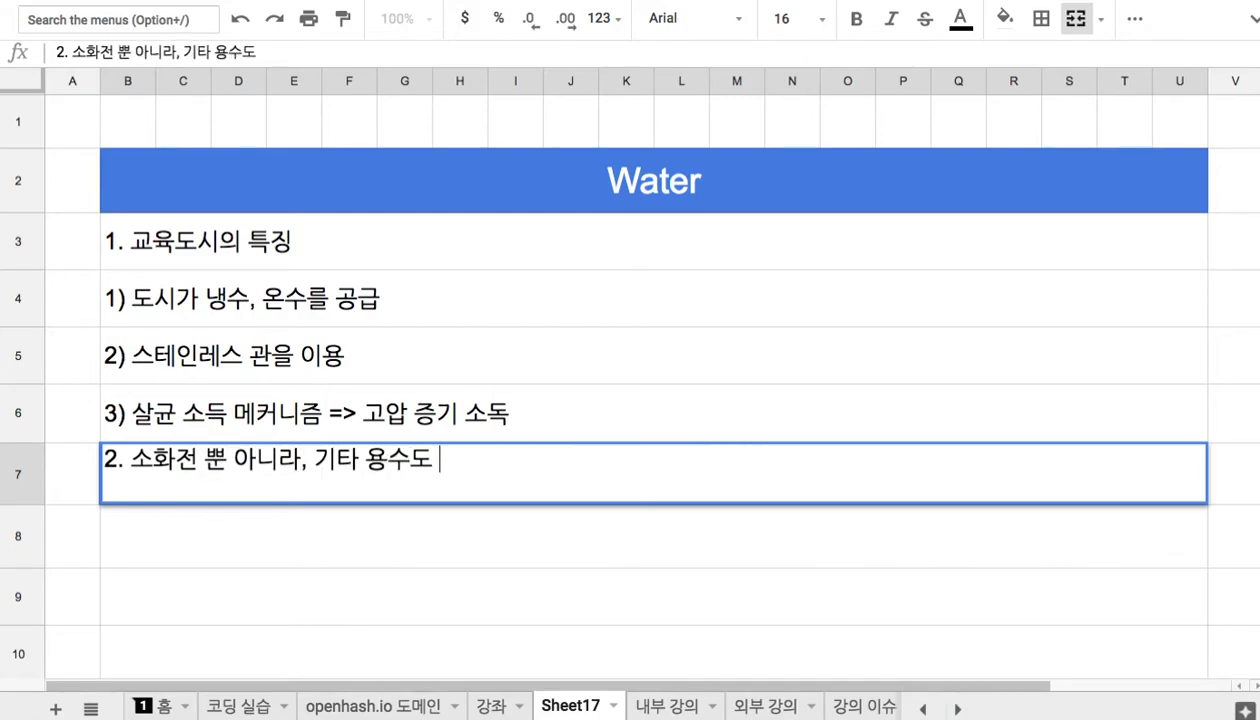
text(제공)
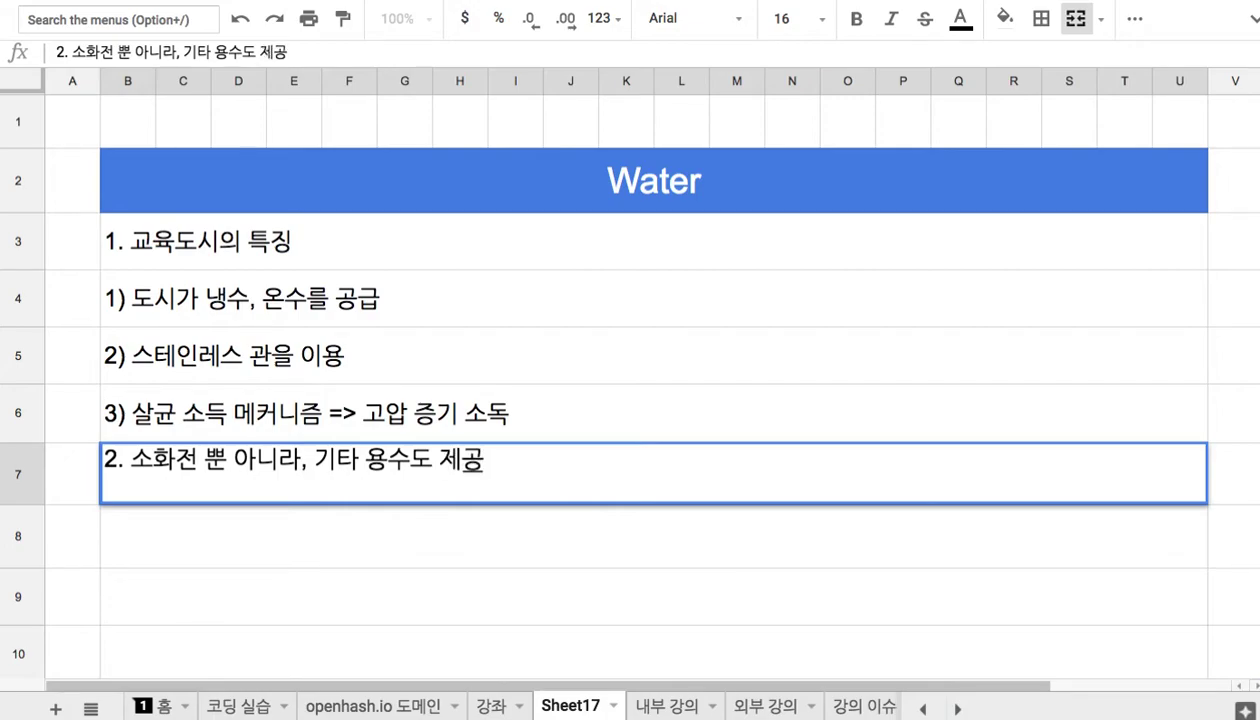
key(Return)
Enter the sub-item "1) 청소에 쓸 물" in row 8 under the second heading
text(1) 청ㅅ소에 쓸 )
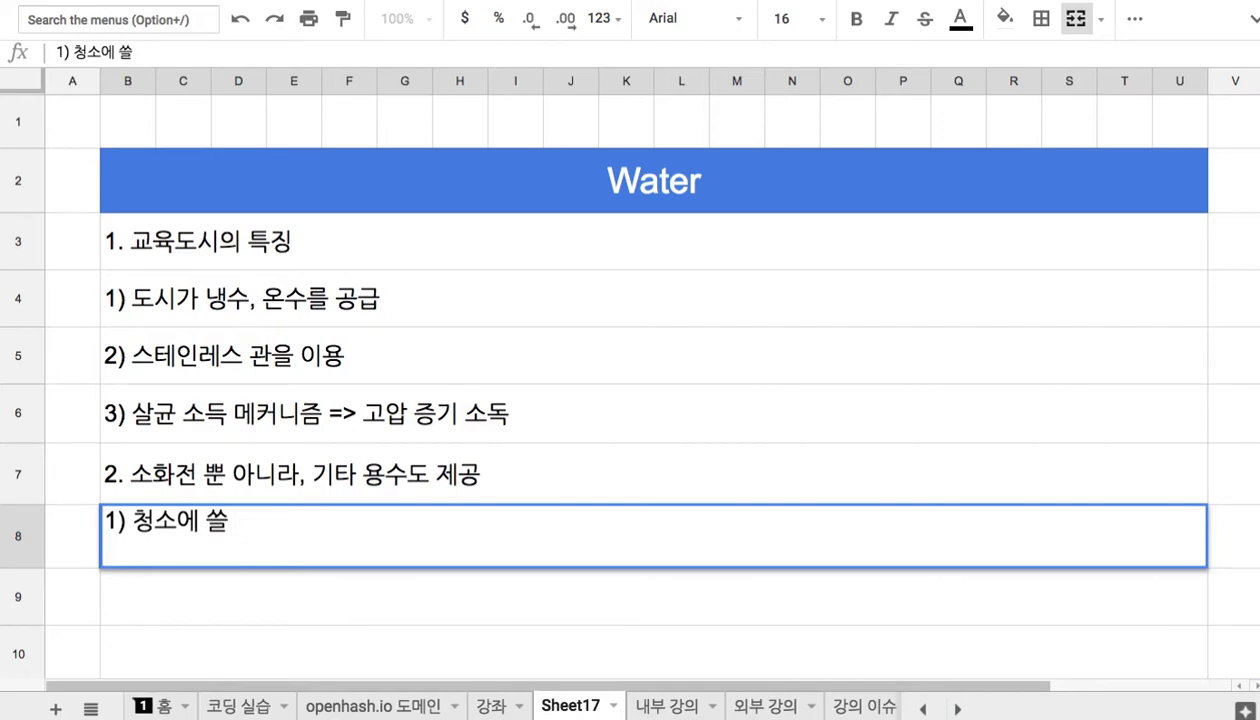
text(물)
click(285, 478)
scroll(285, 478, down, 1)
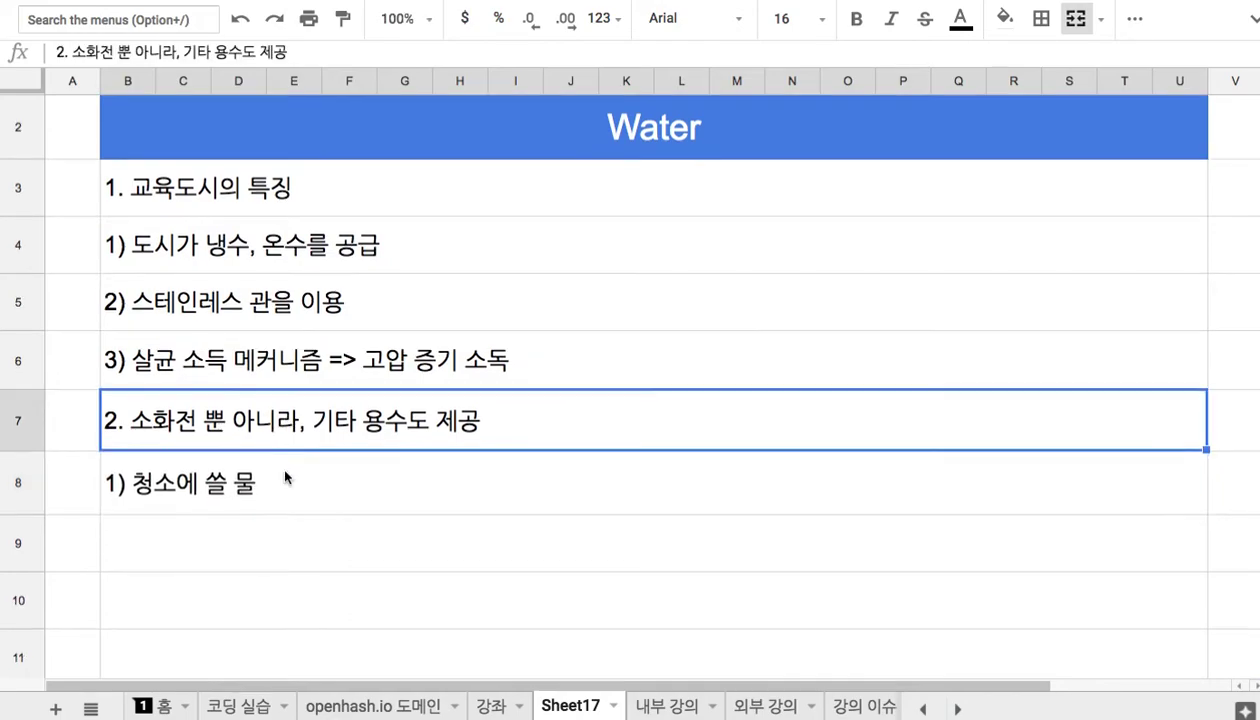
Add the second section's sub-item "2) 샤워 용수" in row 9, with a space between the two words
scroll(283, 335, down, 2)
click(278, 380)
click(276, 419)
text(2) 샤워)
text(용ㅅ)
text(ㅜ)
click(175, 432)
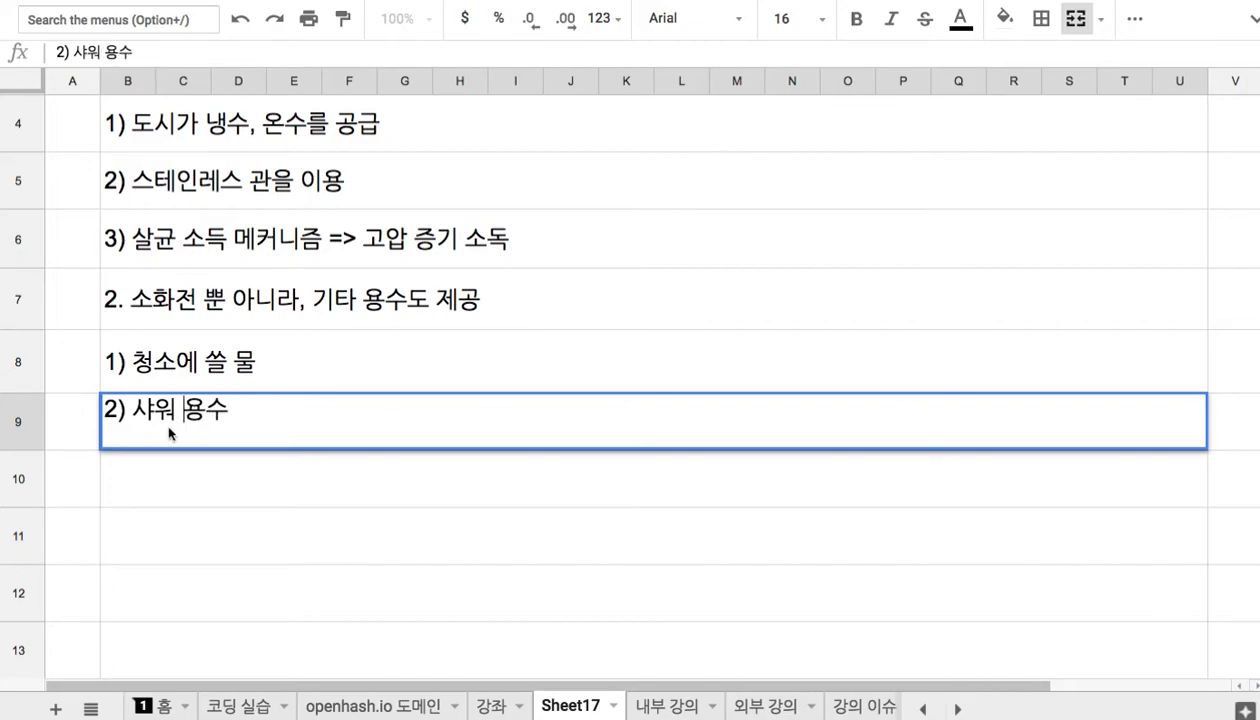
Add the second section's sub-item "3) 화장실 용수 배관" in row 10
click(184, 483)
text(3) 화장실 ㅇ)
text(ㅛㅇ수 배관)
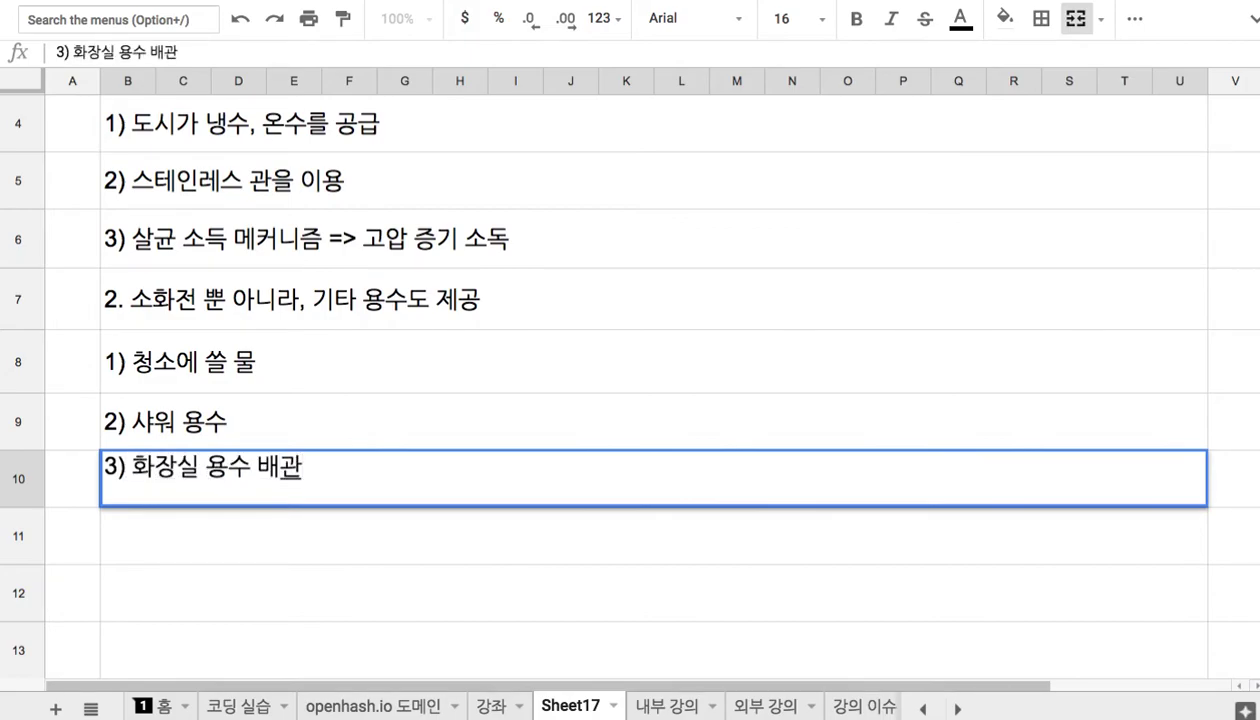
click(285, 434)
Review the words 교육도시 in the row 3 heading and the water-use sub-items in rows 8 to 10
drag(254, 382, 288, 465)
scroll(290, 465, up, 3)
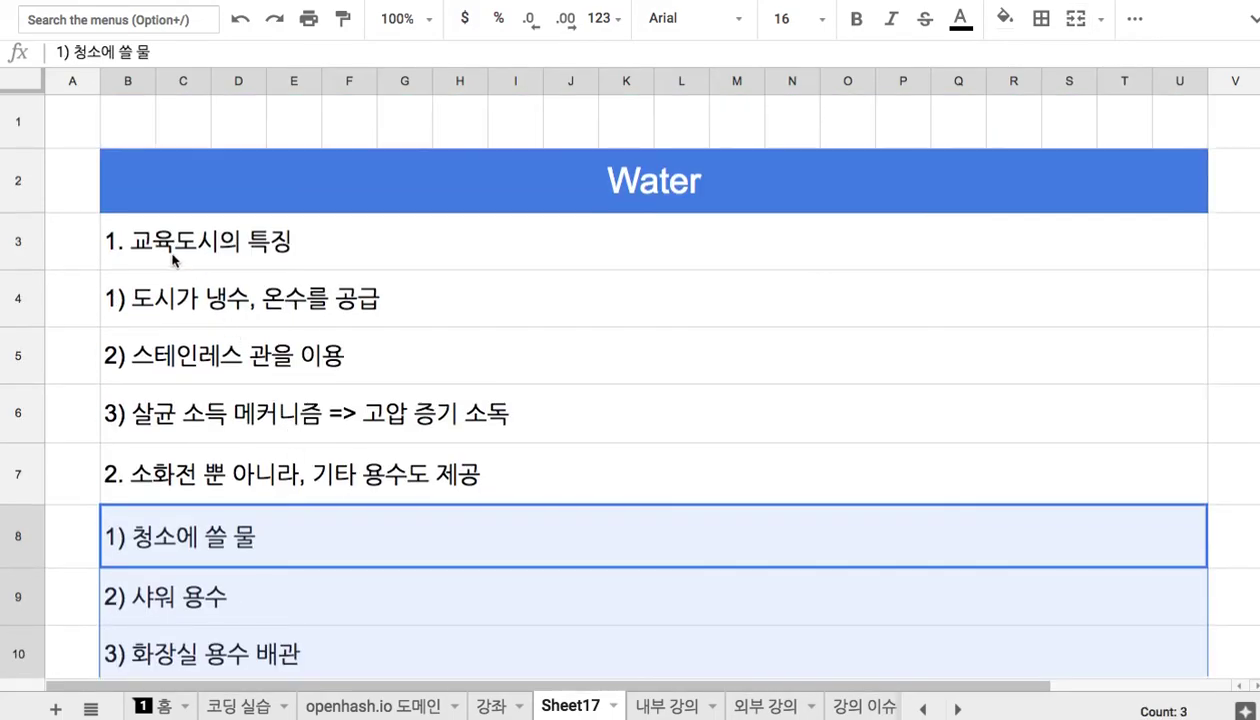
double_click(137, 232)
drag(131, 232, 219, 232)
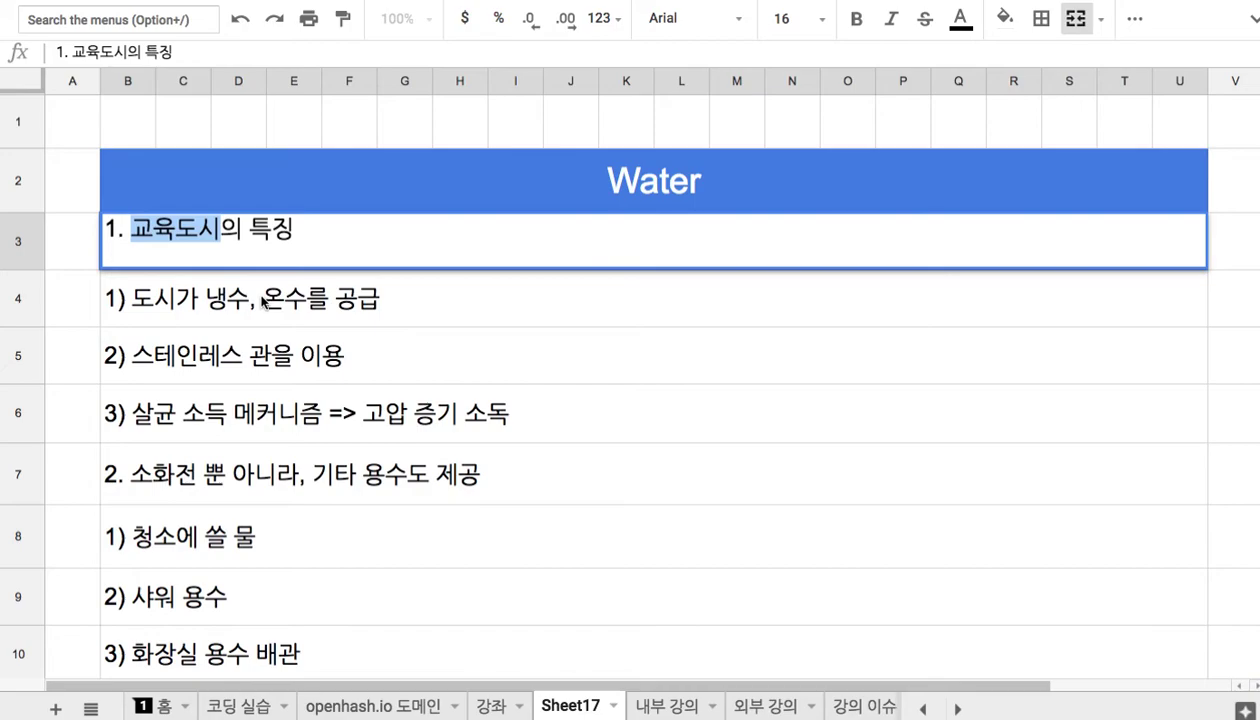
click(263, 302)
scroll(261, 300, down, 3)
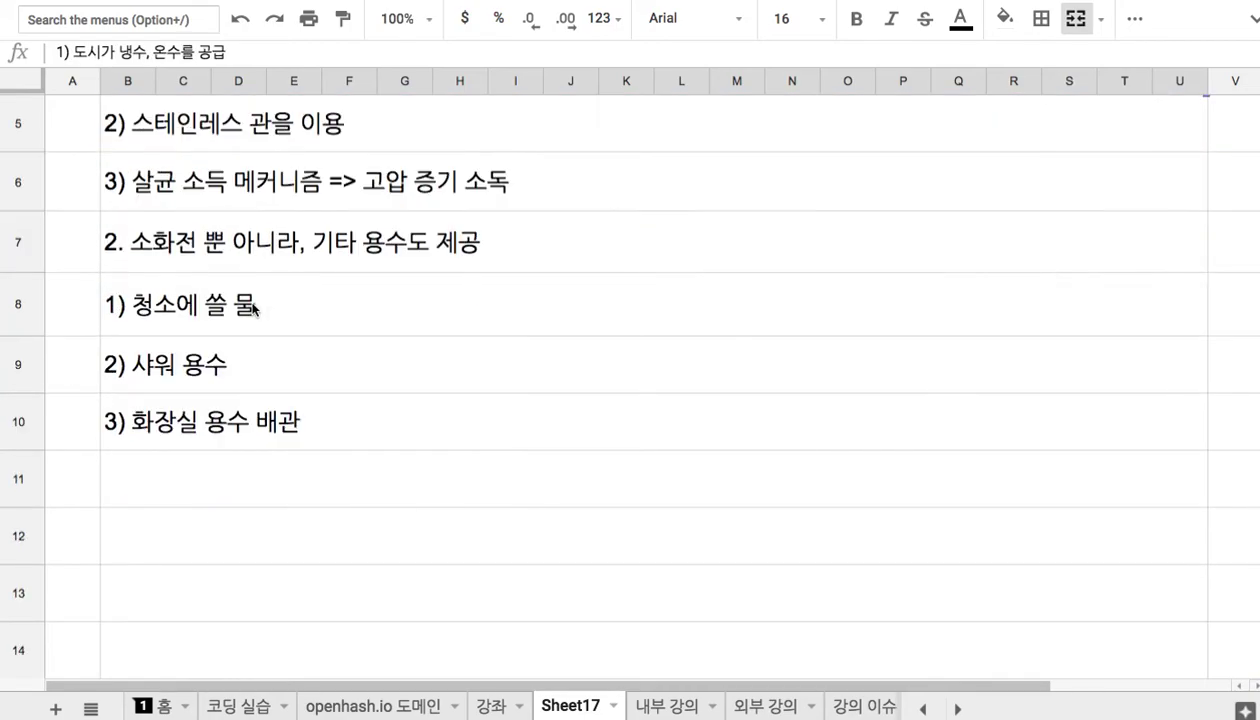
click(239, 319)
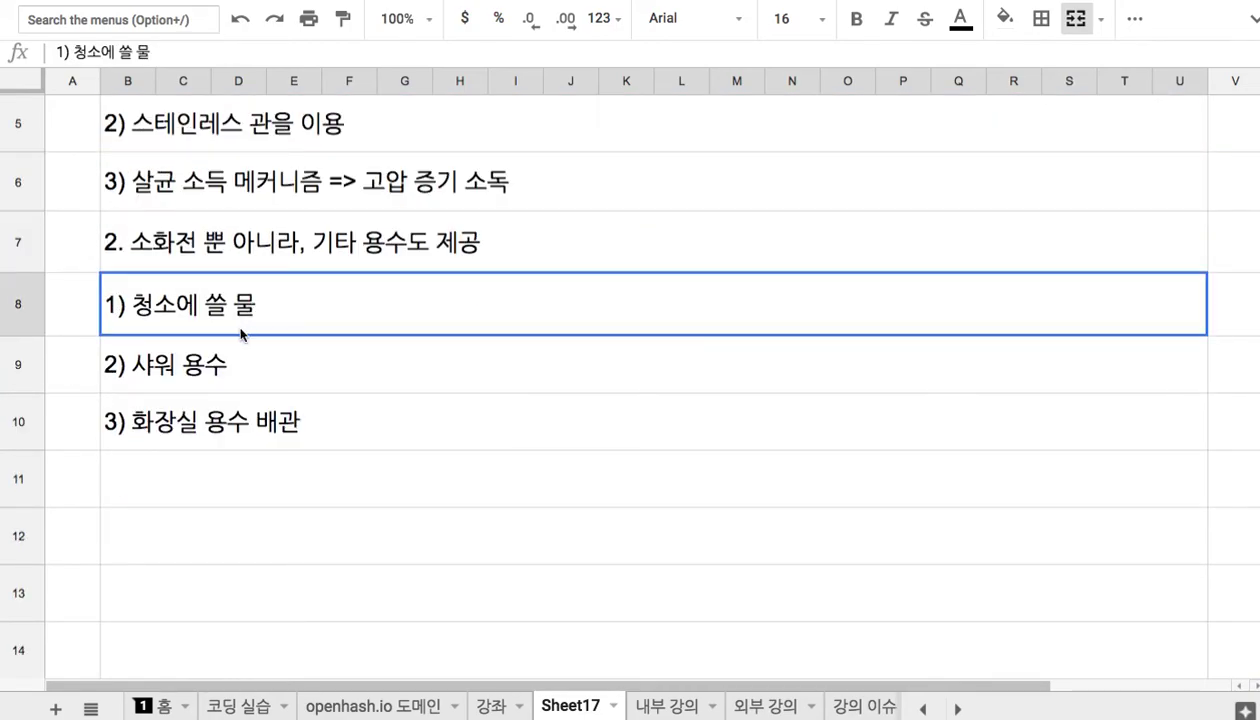
drag(240, 335, 247, 402)
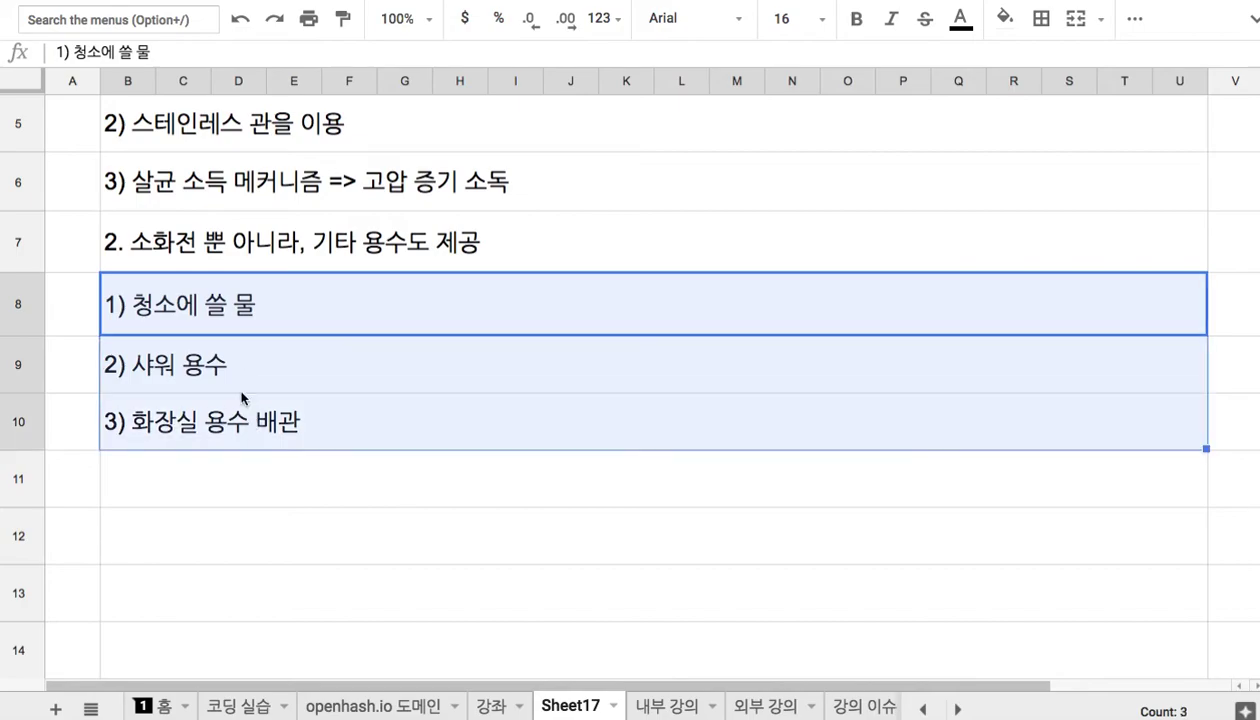
click(230, 380)
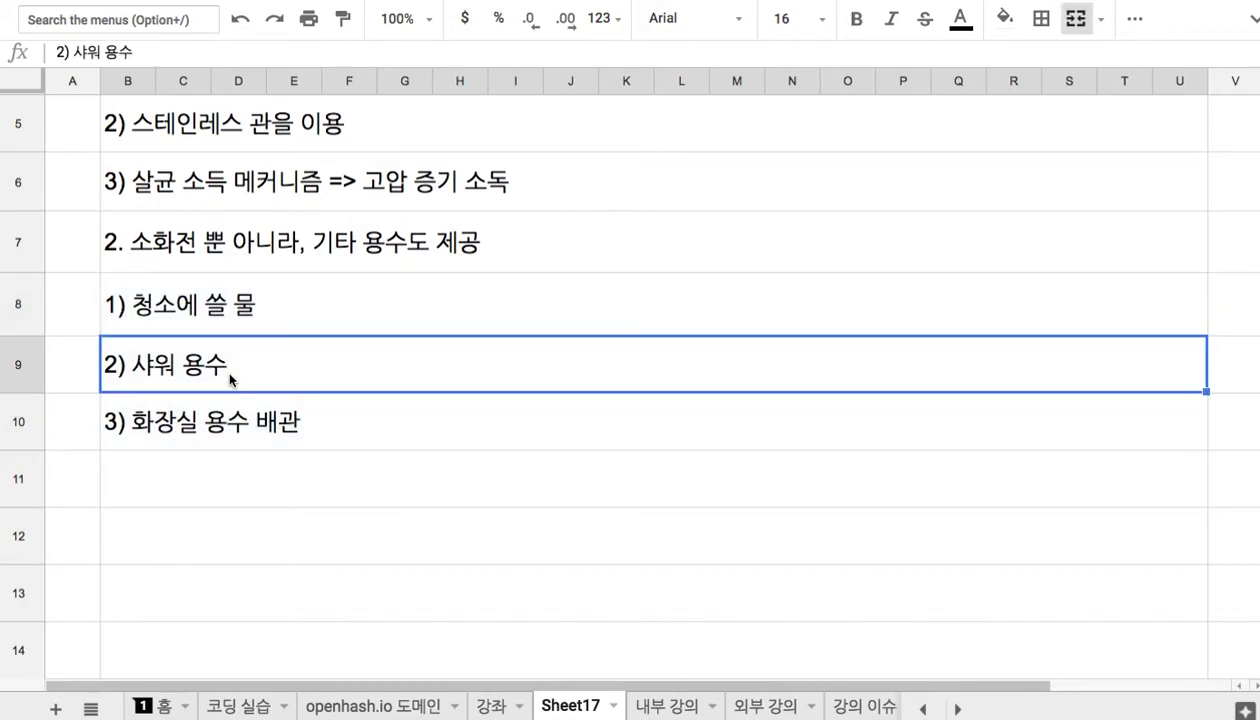
click(208, 426)
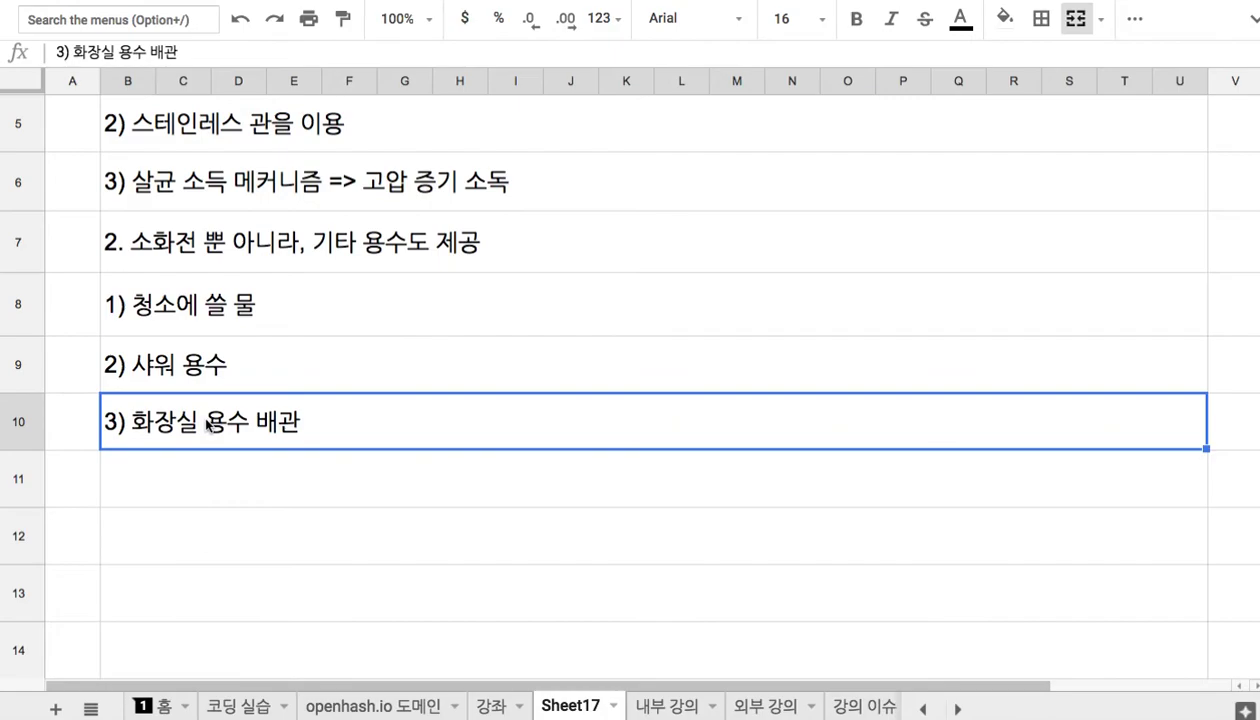
click(189, 378)
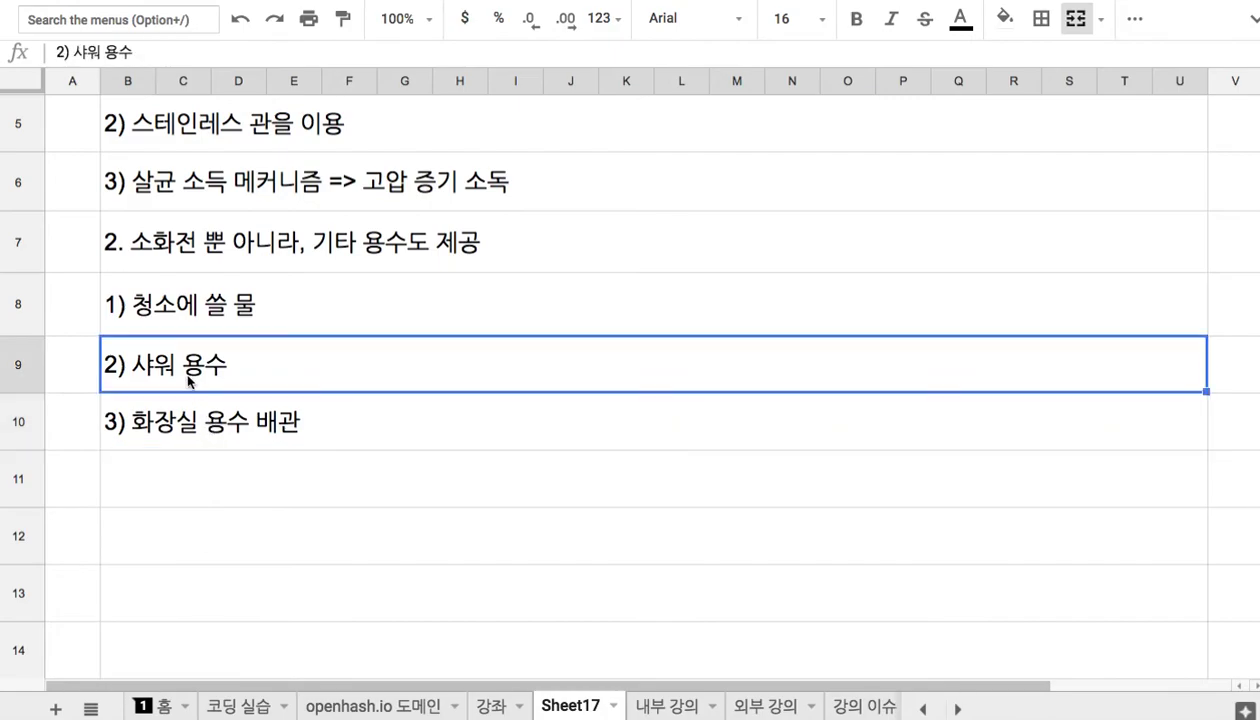
click(181, 320)
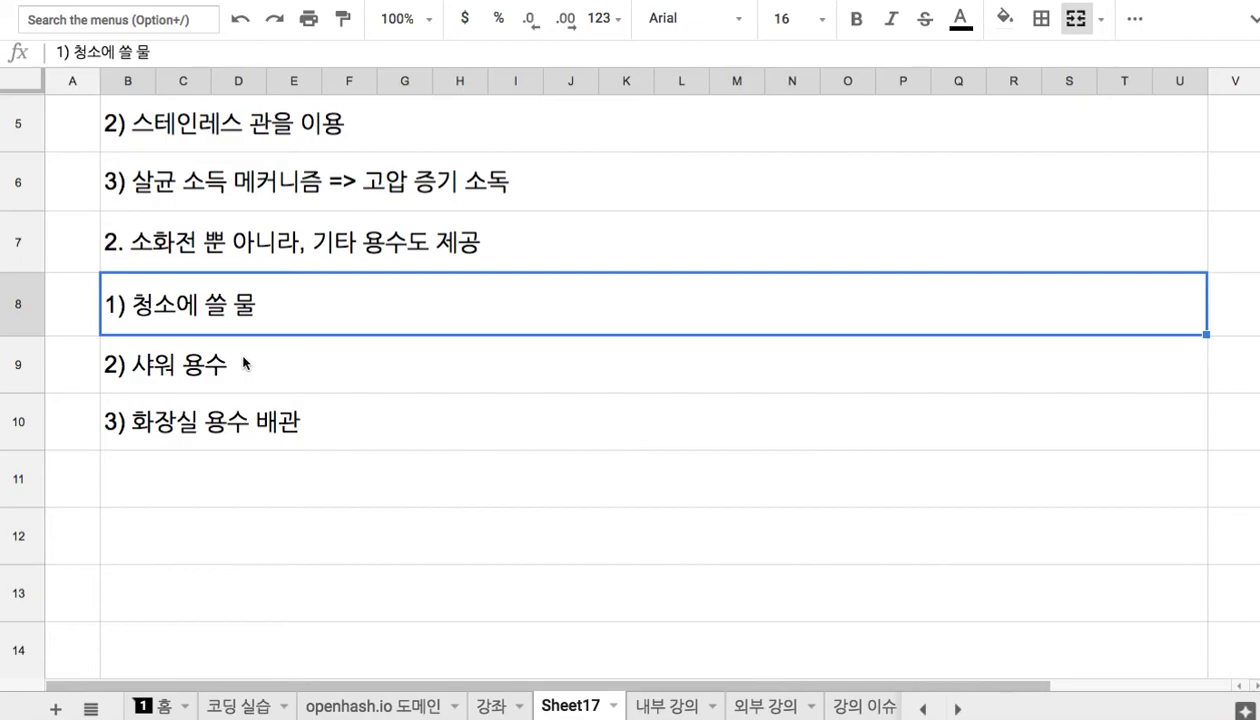
Select the Water title, switch to the Water Supply web page and examine its 水 banner
scroll(230, 385, up, 3)
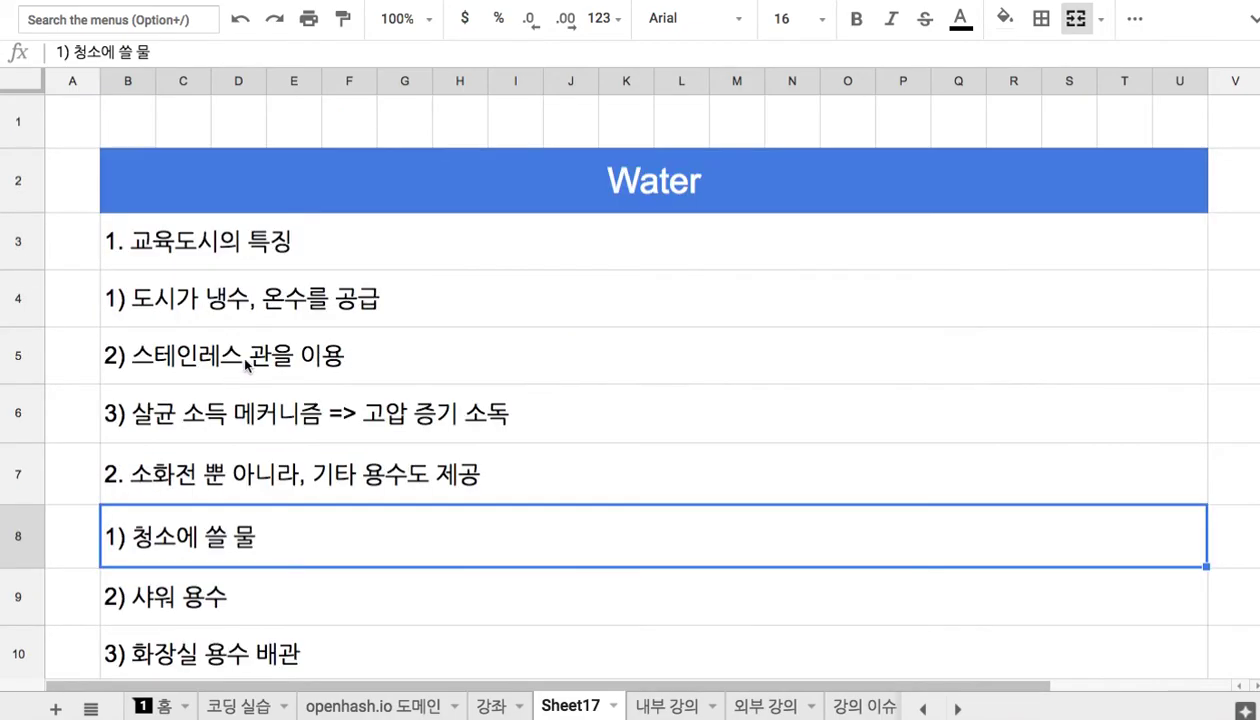
click(587, 186)
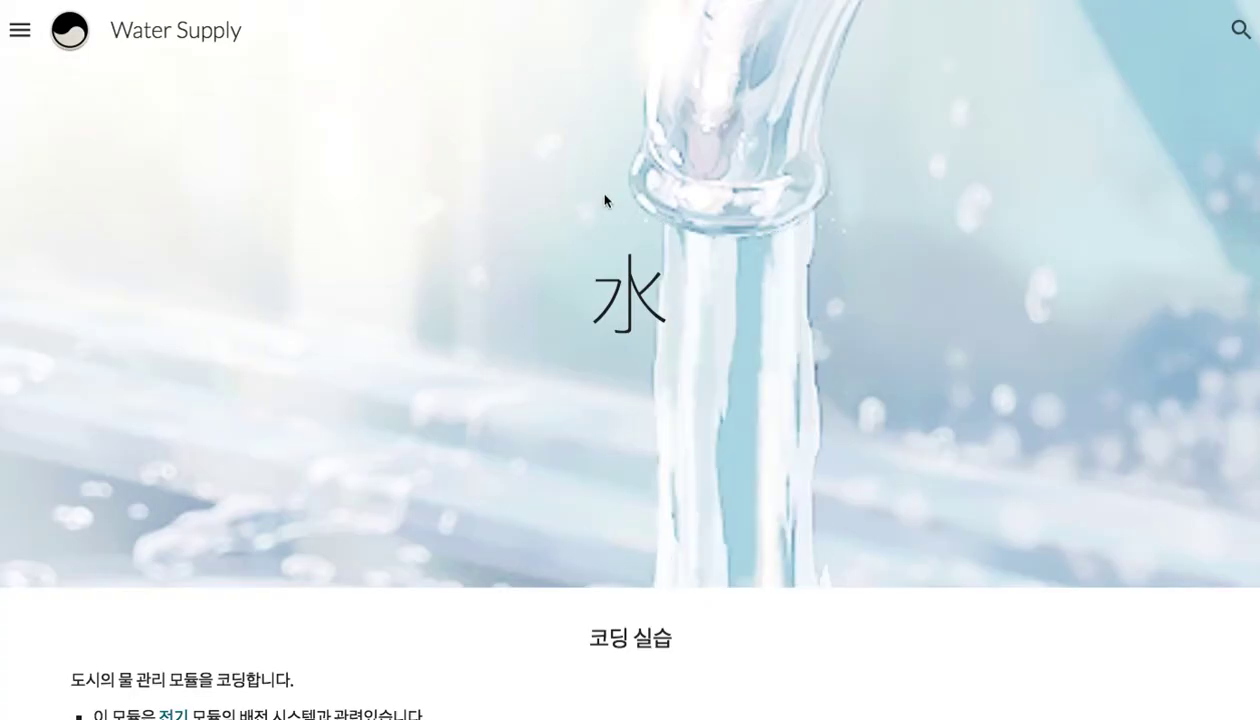
drag(638, 287, 598, 254)
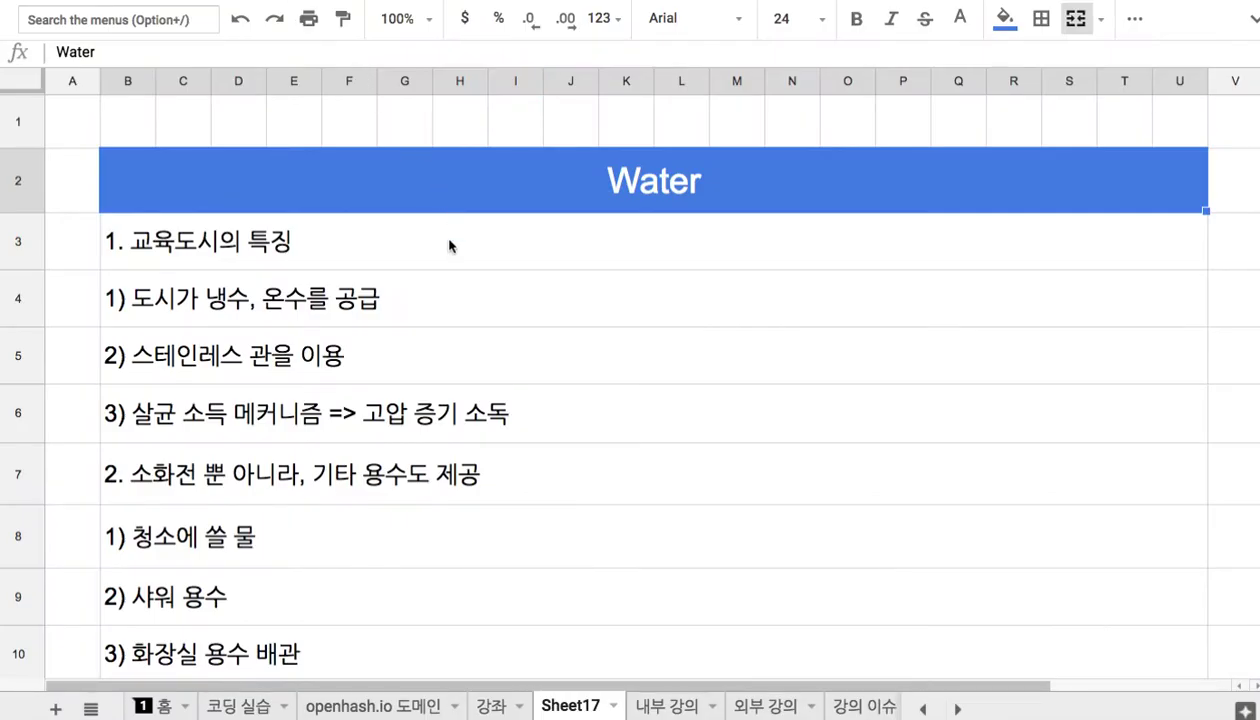
Back in the Sheet17 outline, enter the third section heading "3. AI 모듈" in row 11
scroll(449, 246, down, 3)
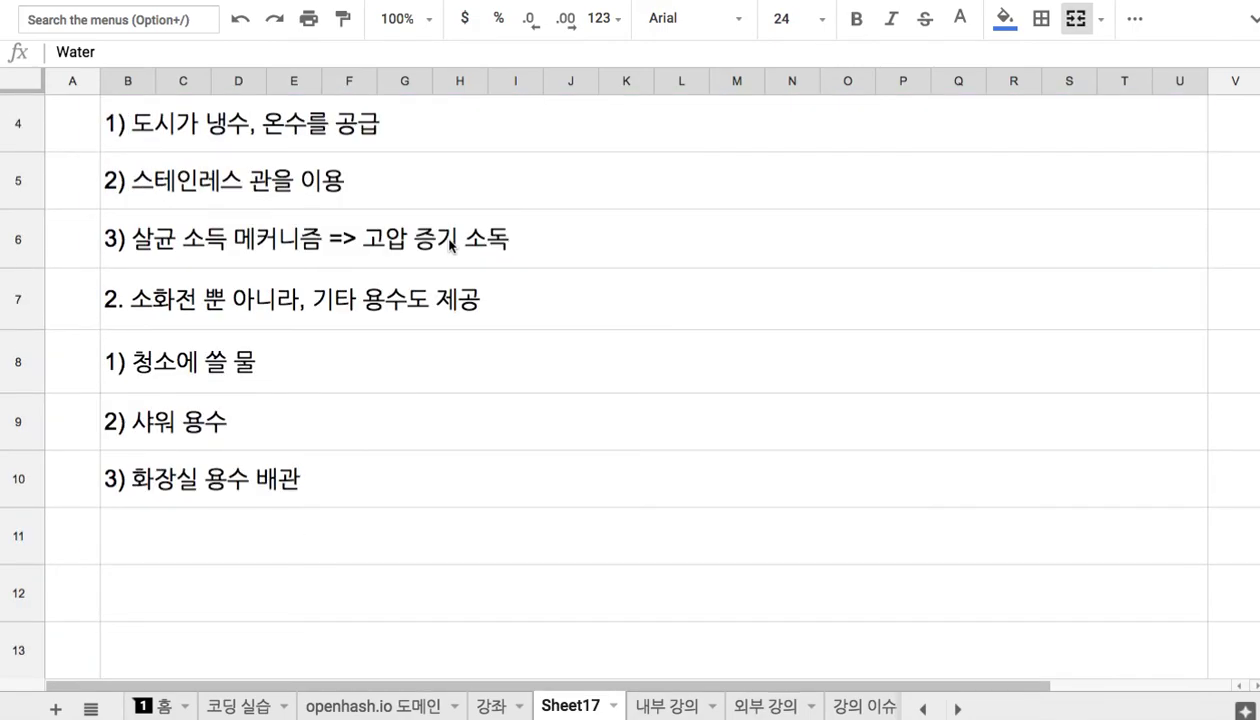
click(303, 546)
text(3. )
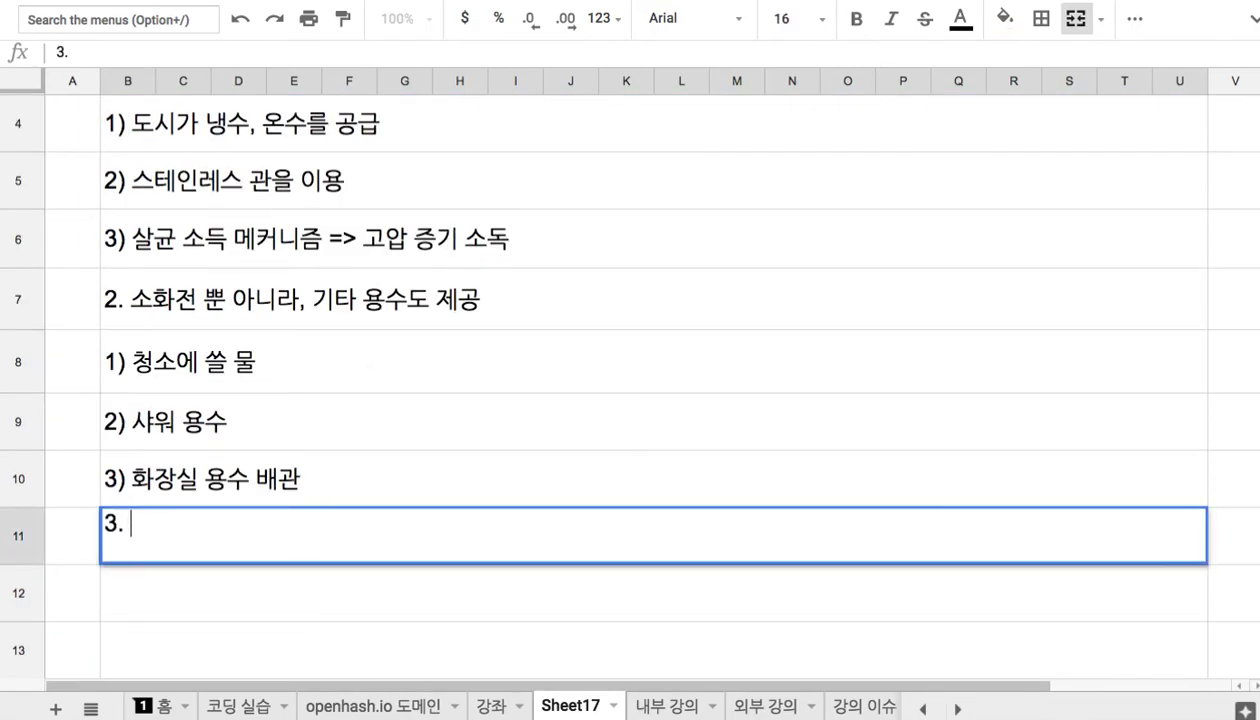
text(AI 몸)
text(듈)
key(Return)
Enter the sub-item "1) 냉온수의 생산 시점과 장소를 결정" in row 12 under the AI 모듈 heading
text(1) 냉온수의 생산 시점과 장소)
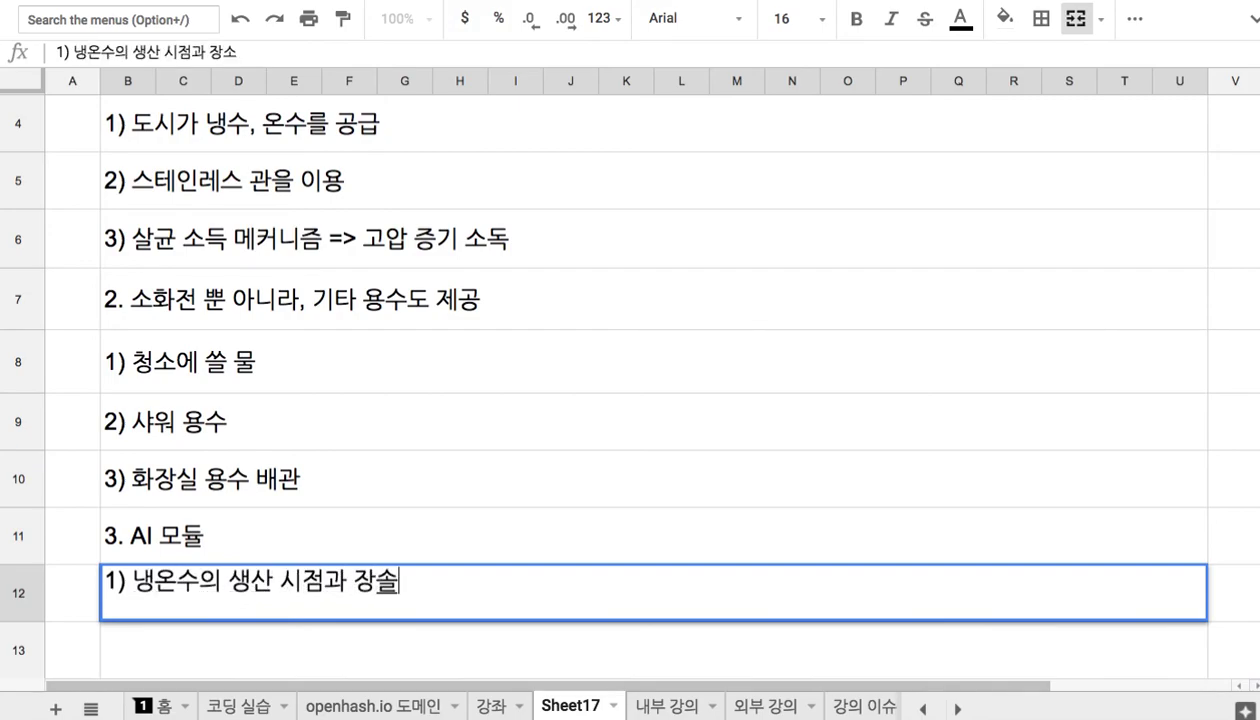
text(를 결정)
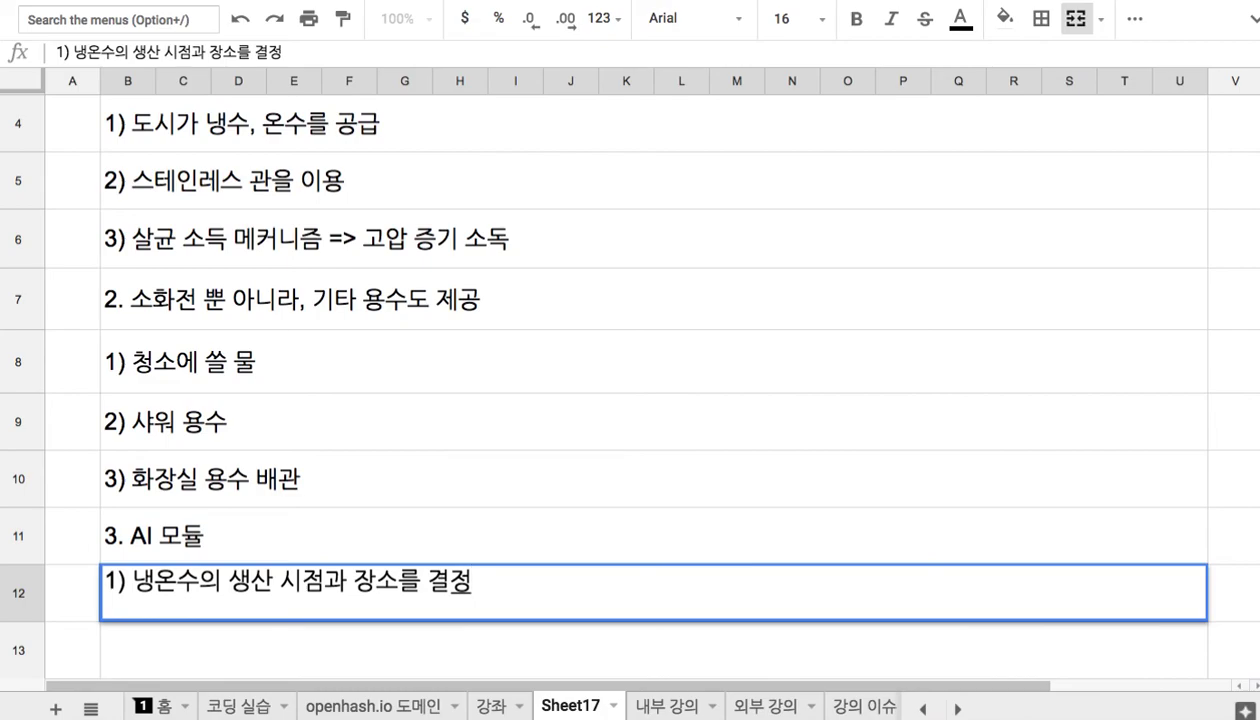
click(216, 434)
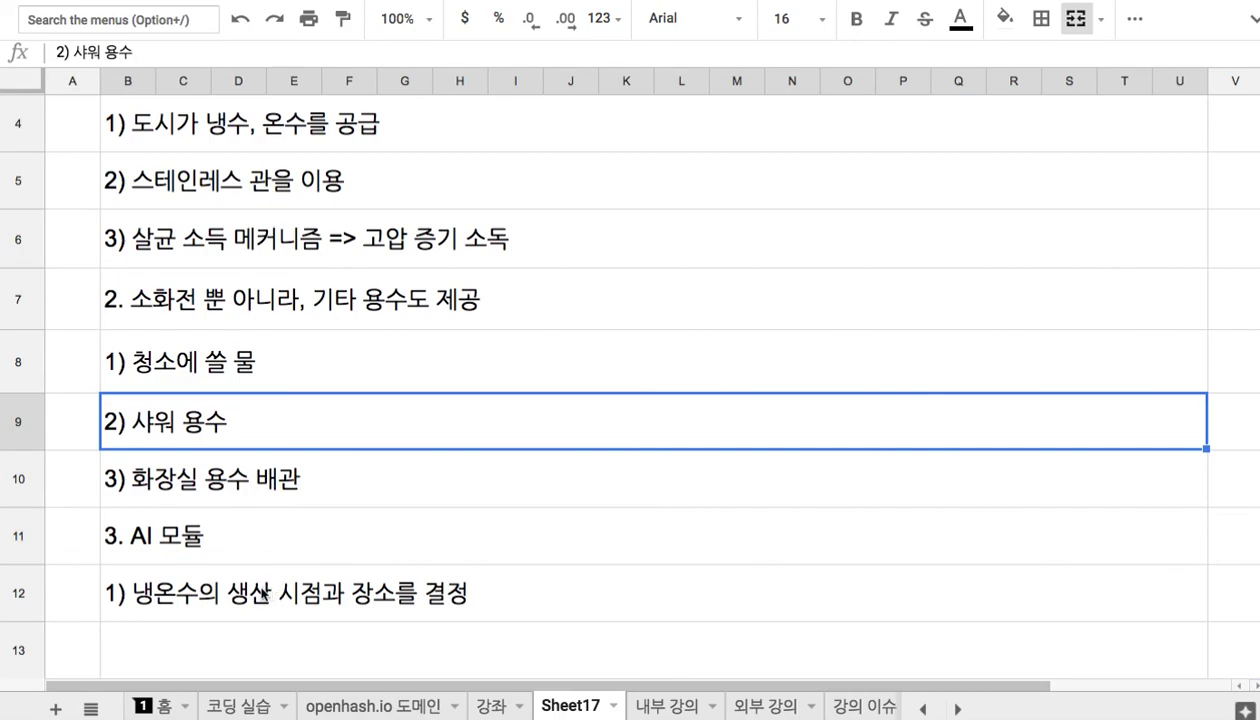
click(160, 542)
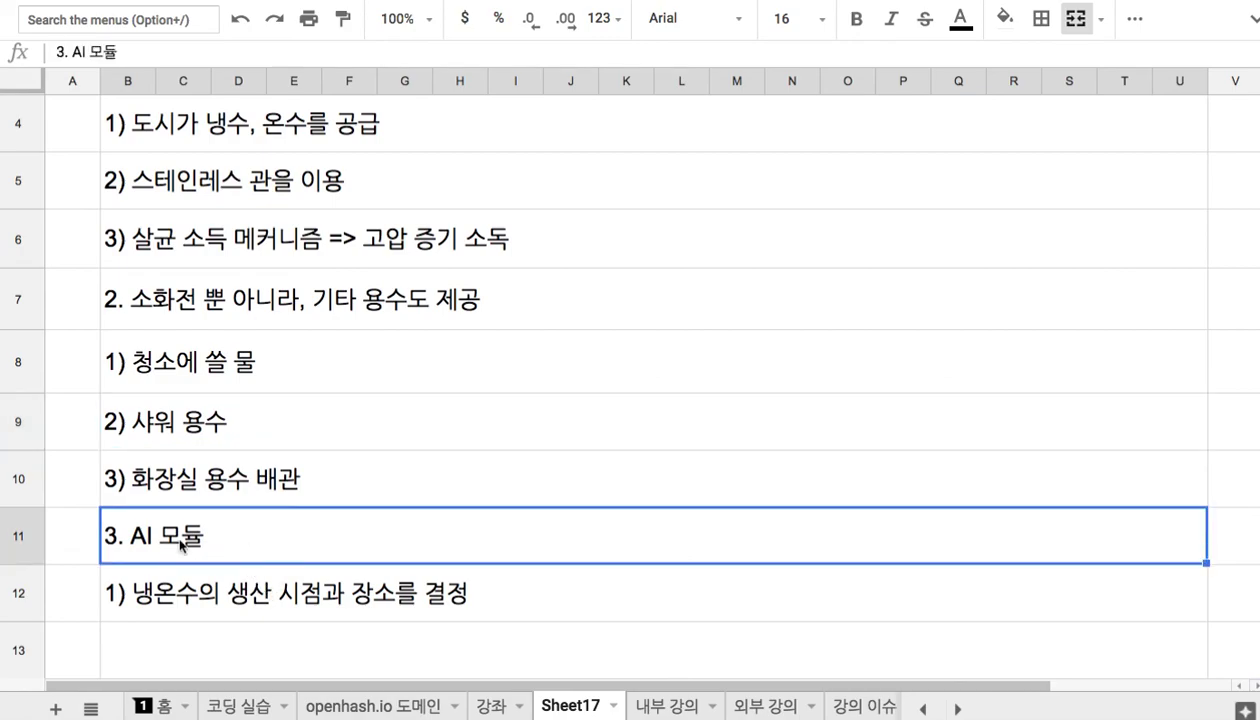